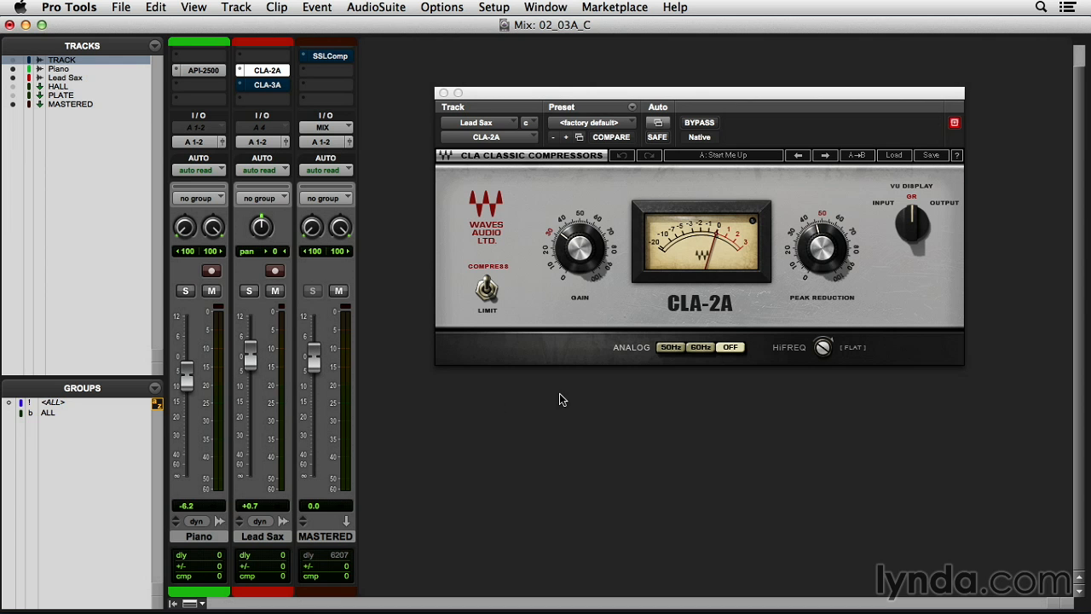
Cycle the CLA-2A's VU display on Lead Sax through GR, input and output, and return it to GR
mouse_move(902, 215)
mouse_down()
mouse_move(942, 213)
mouse_move(913, 205)
mouse_up()
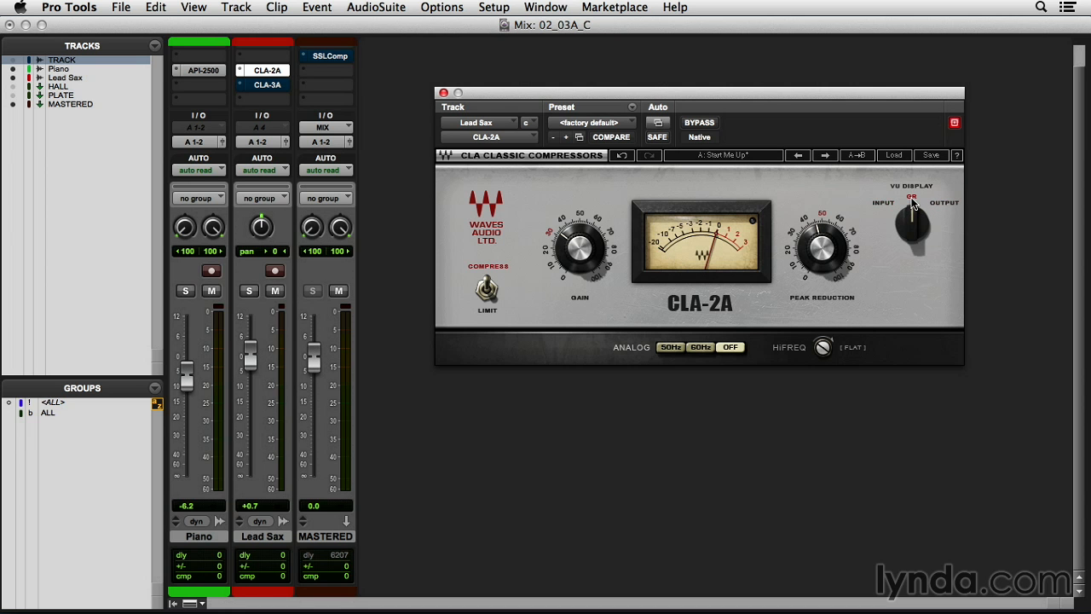
click(893, 209)
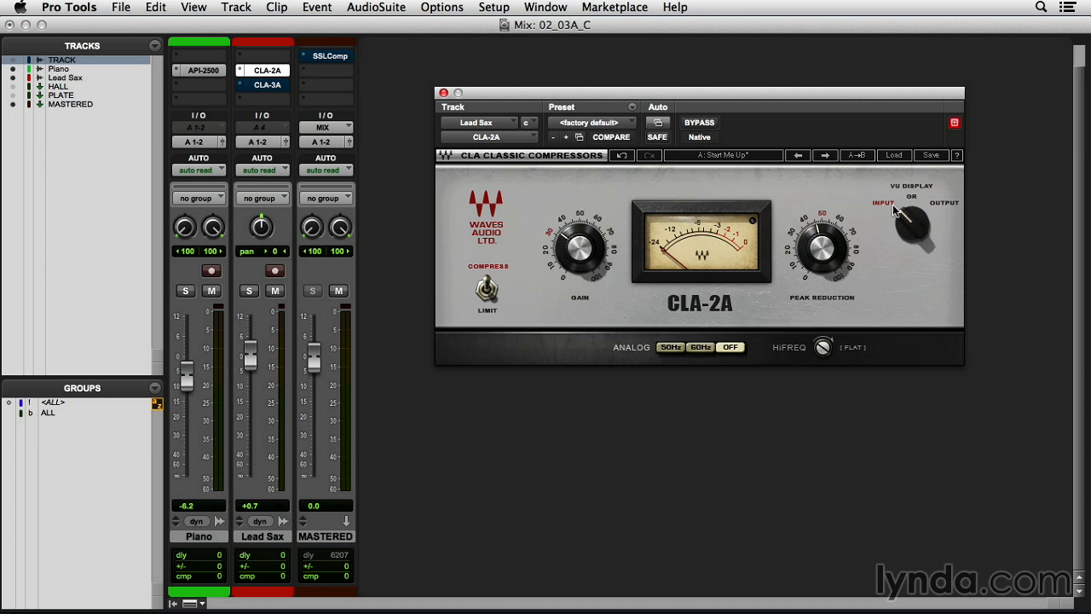
click(932, 206)
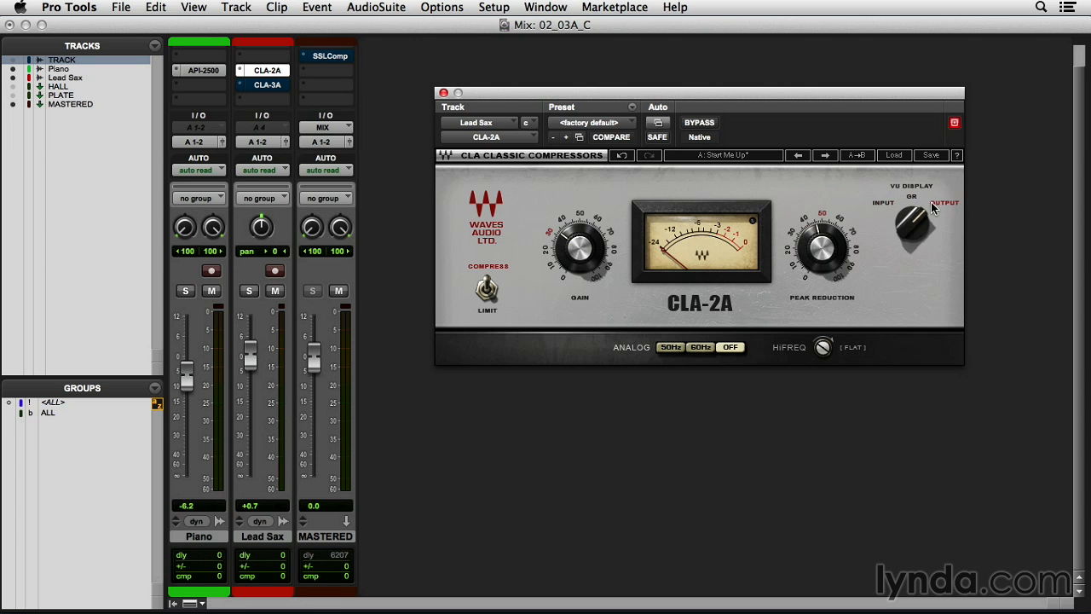
click(911, 199)
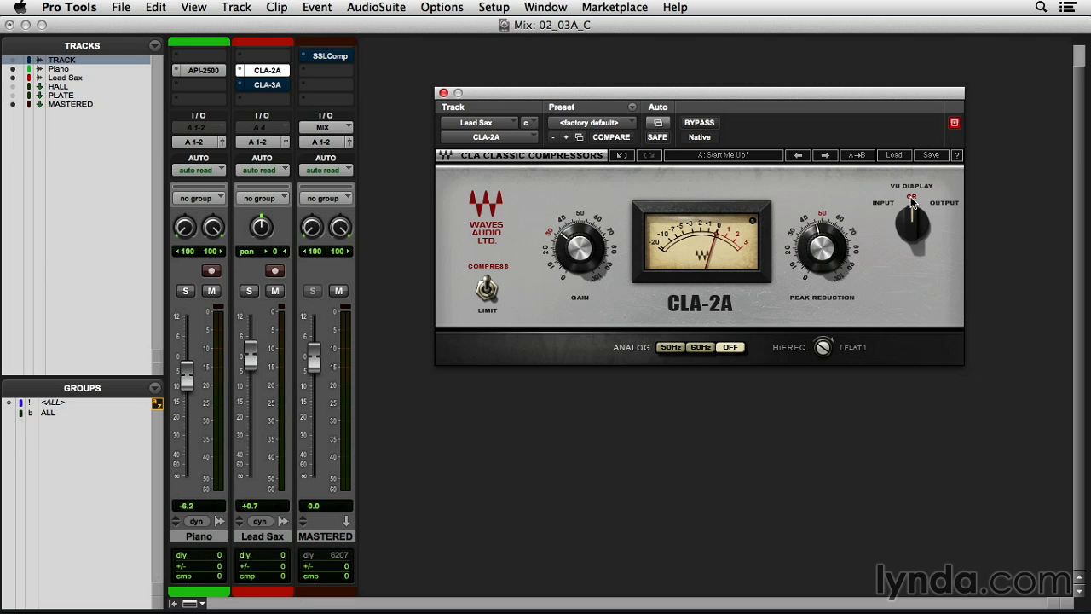
Solo Lead Sax and listen to it in the Edit window with the CLA-2A window moved below the tracks, finally stopping playback
click(248, 292)
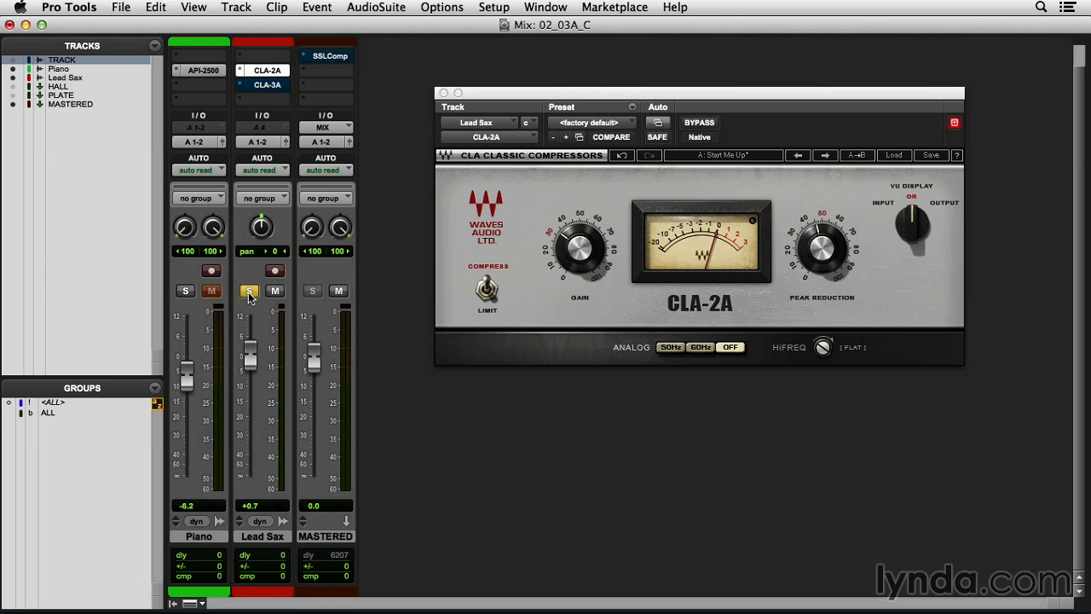
key(super+equal)
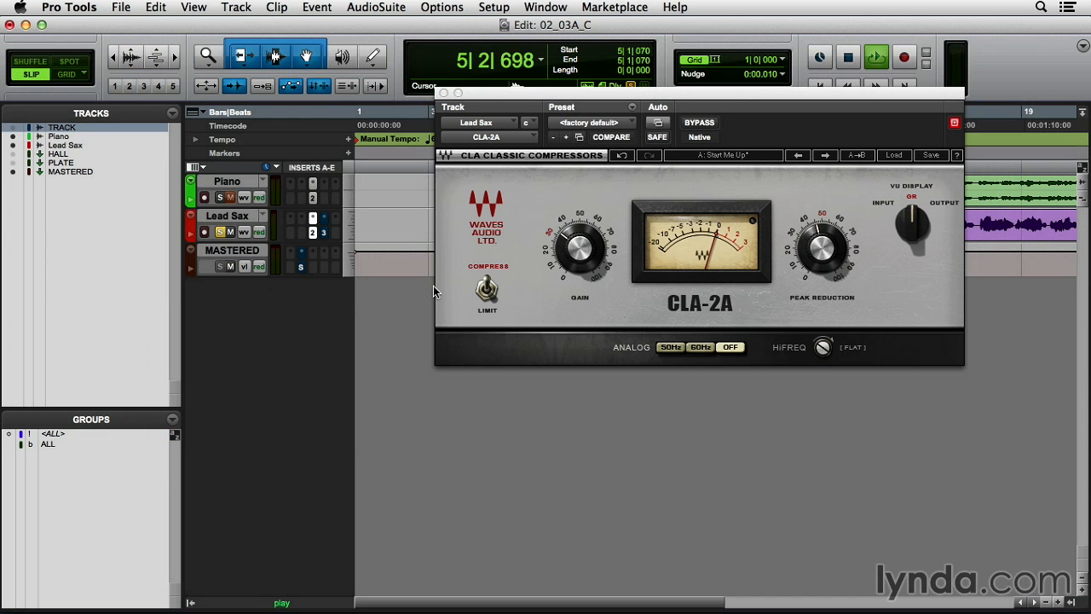
drag(631, 93, 561, 269)
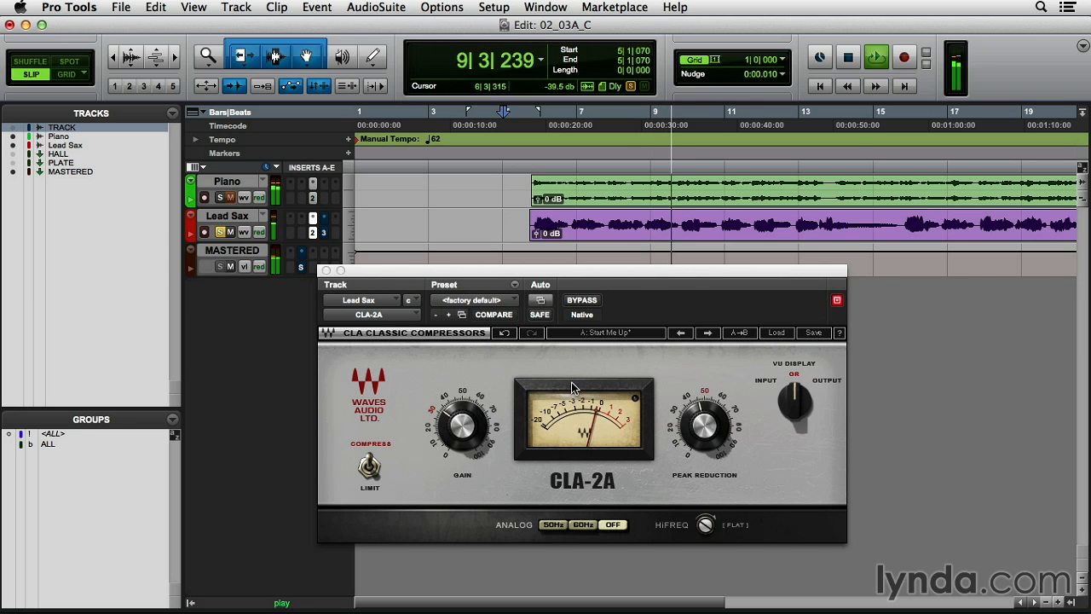
key(space)
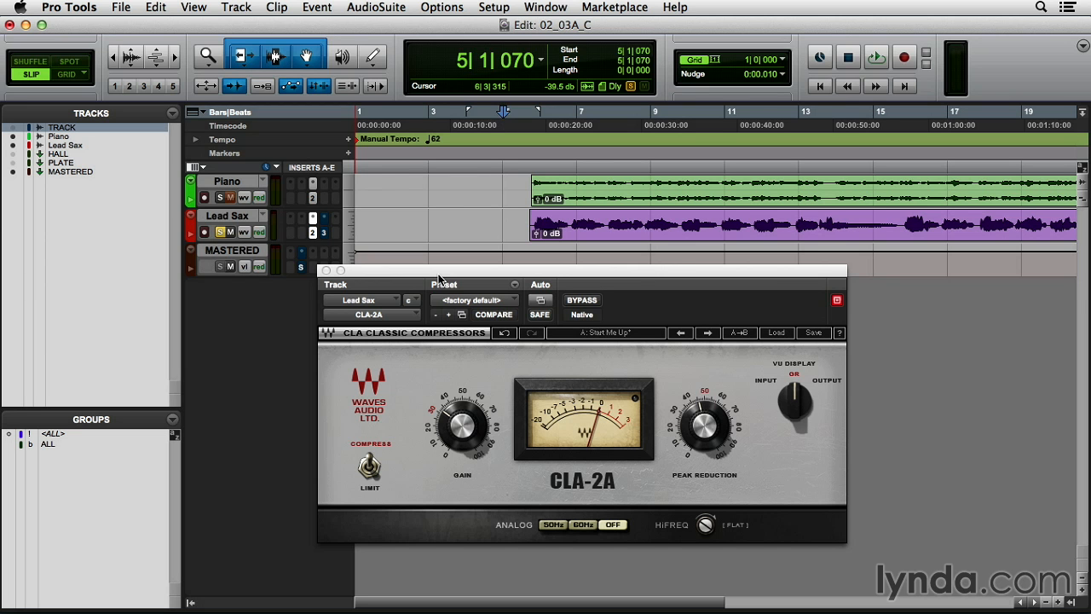
Open the CLA-3A on Lead Sax, take it out of bypass, and bypass the CLA-2A insert
click(326, 236)
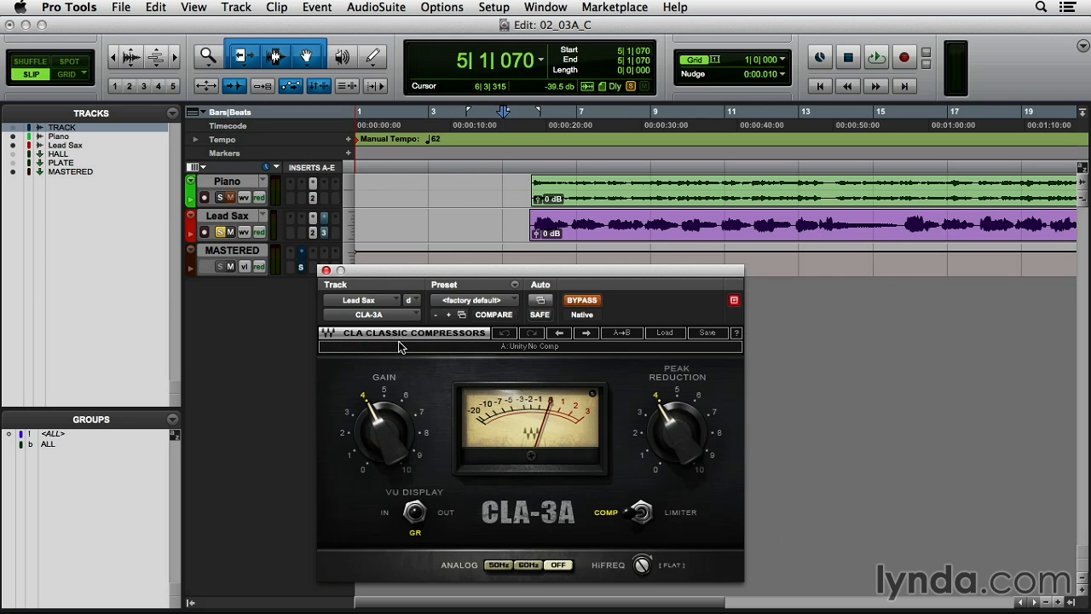
drag(394, 273, 463, 276)
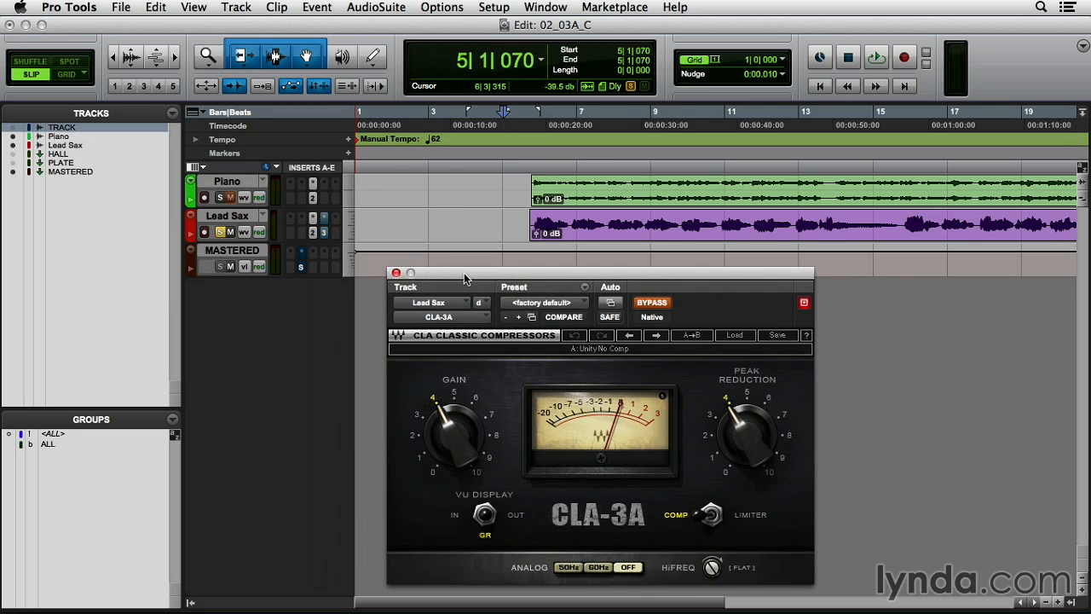
click(653, 309)
super+click(316, 231)
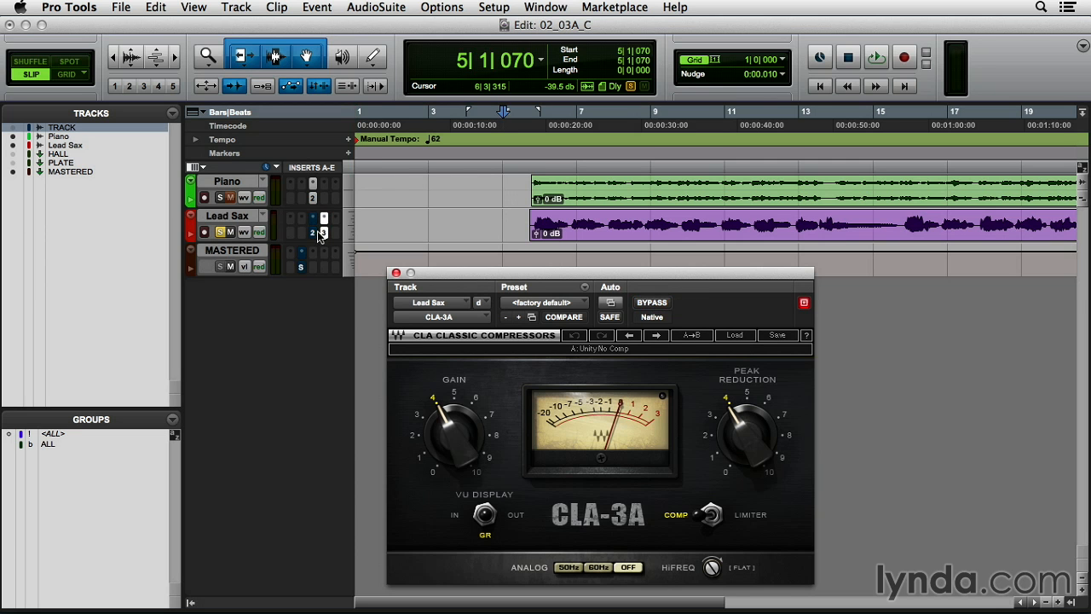
Play the soloed Lead Sax through the CLA-3A, unsolo it to hear it with the piano, and stop playback
key(space)
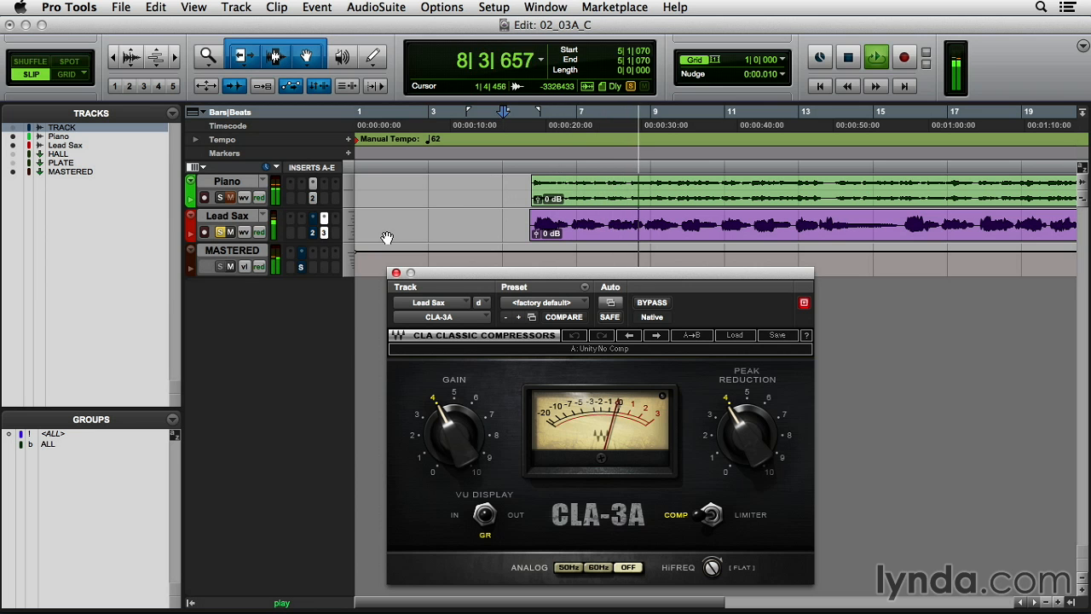
click(220, 232)
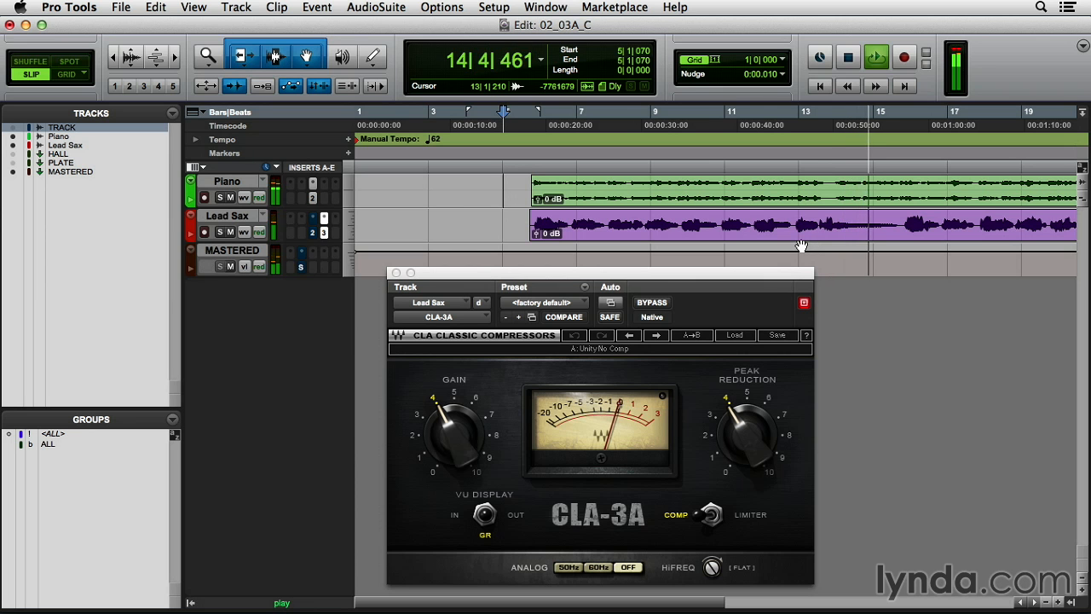
key(space)
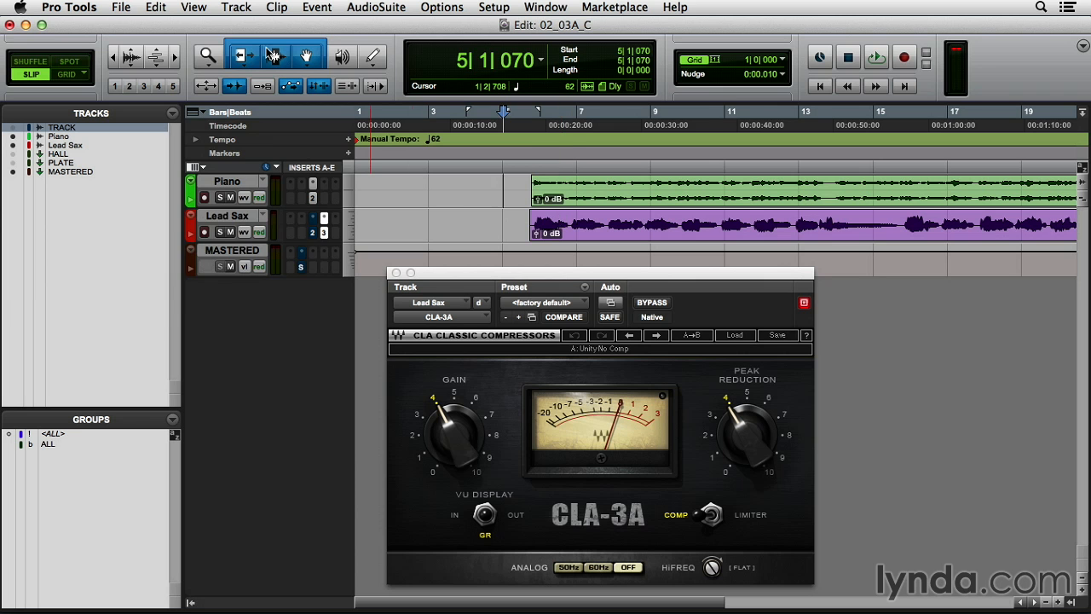
Open the recent session 02_03B without saving changes to 02_03A_C, and decline the detailed session notes report
click(124, 8)
mouse_move(143, 60)
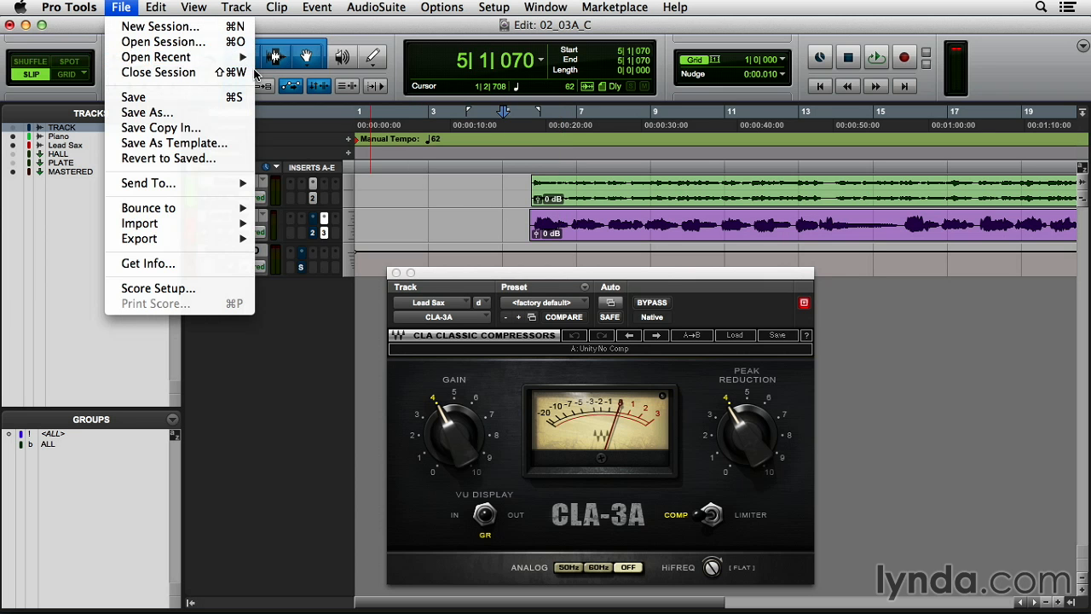
click(295, 73)
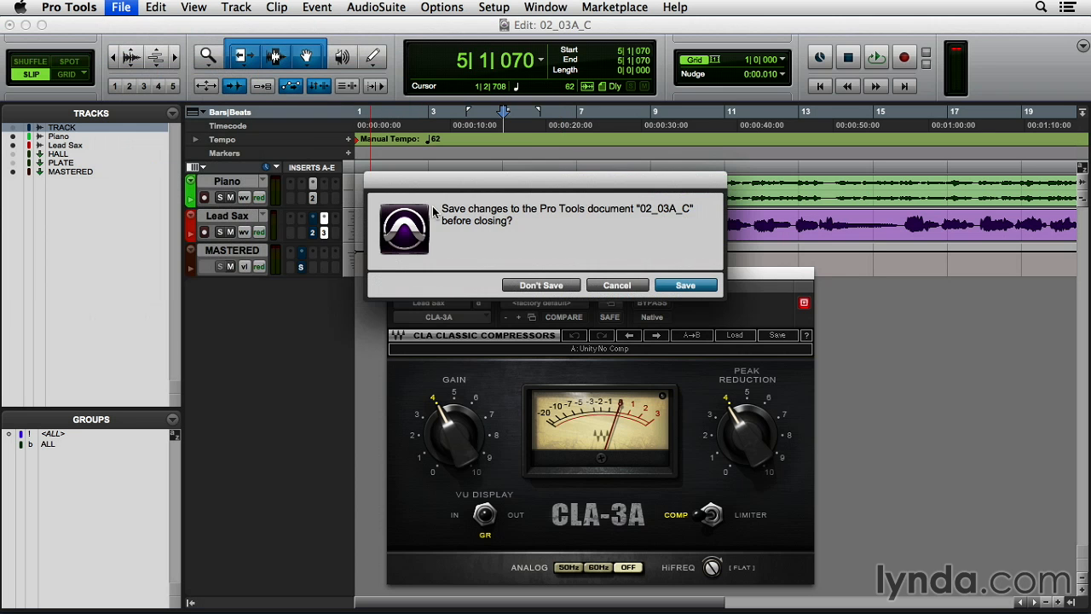
click(535, 282)
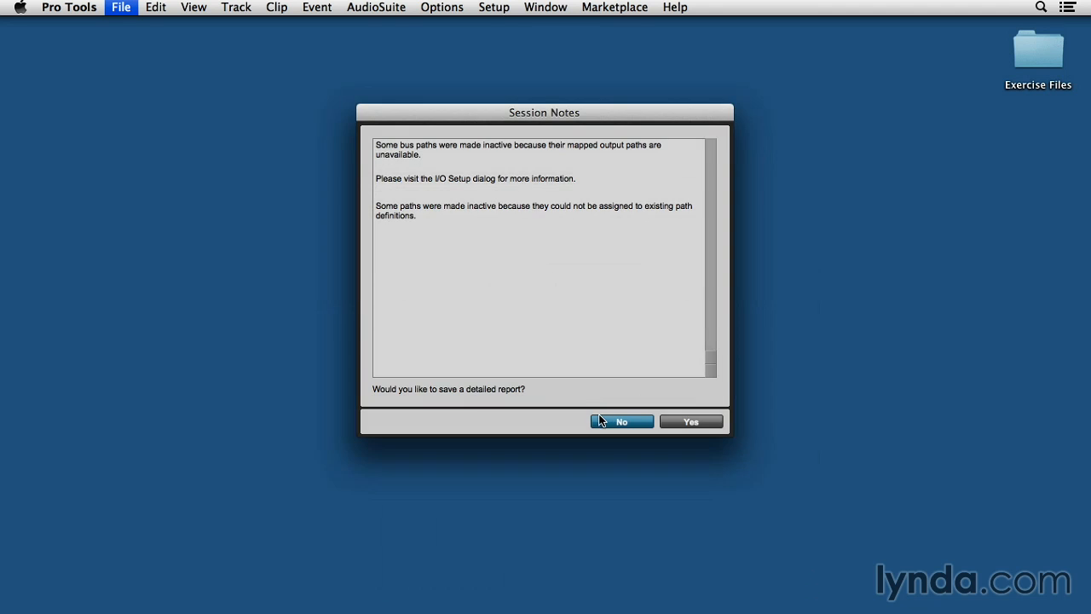
click(599, 416)
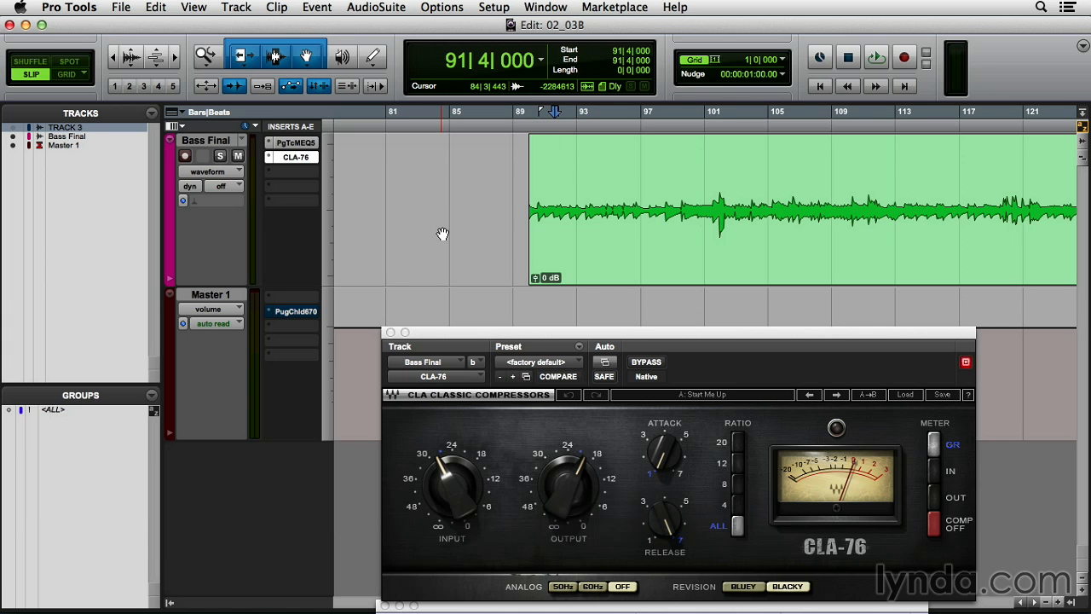
Lower the CLA-76 input on Bass Final to about -30, solo the track and start playback
mouse_move(664, 465)
mouse_move(449, 478)
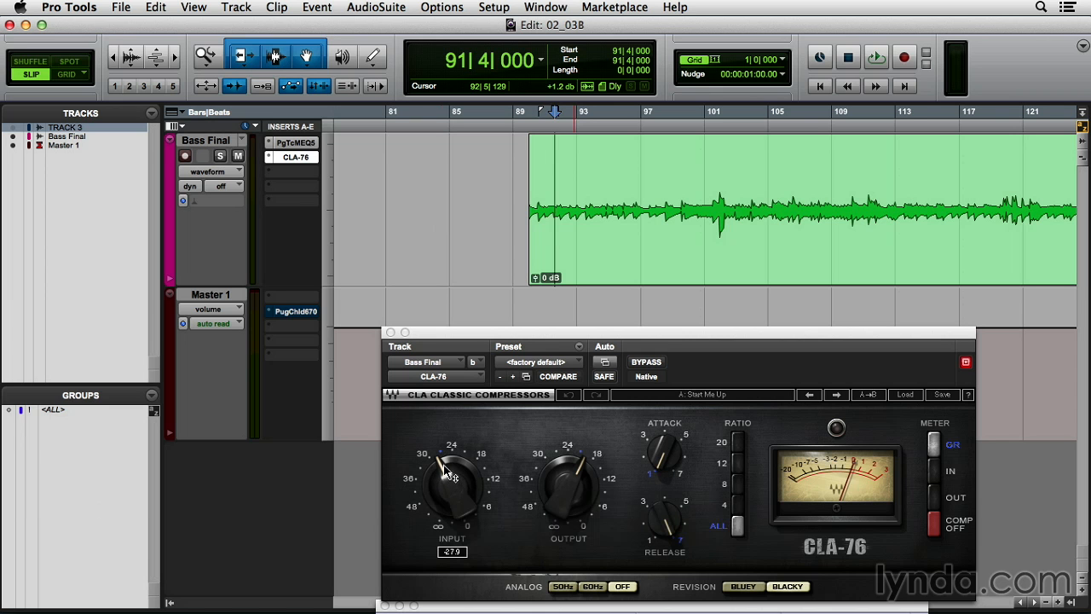
mouse_move(445, 470)
mouse_down()
mouse_move(445, 453)
mouse_move(446, 474)
mouse_up()
click(220, 156)
key(space)
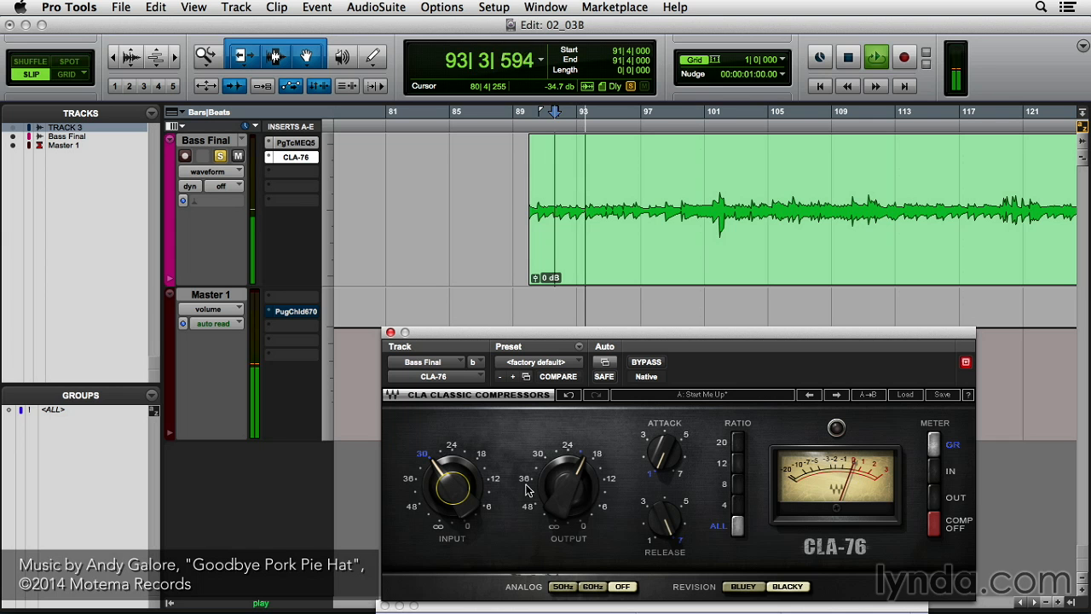
Raise the CLA-76 input to about -21.5 during playback, bring it back to about -28.3, and stop playback
drag(452, 486, 452, 461)
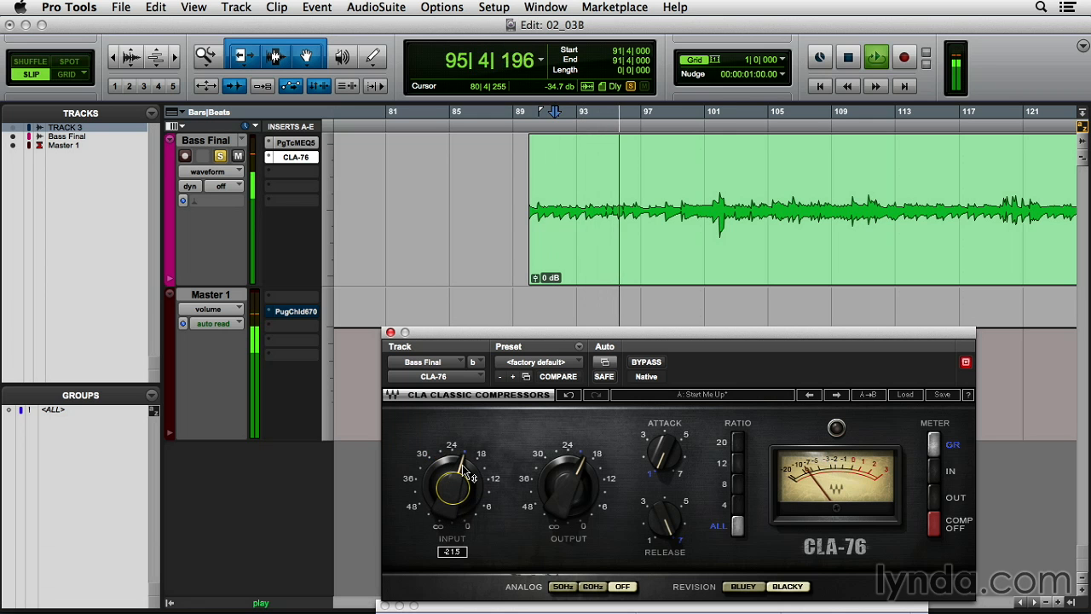
drag(452, 465, 452, 475)
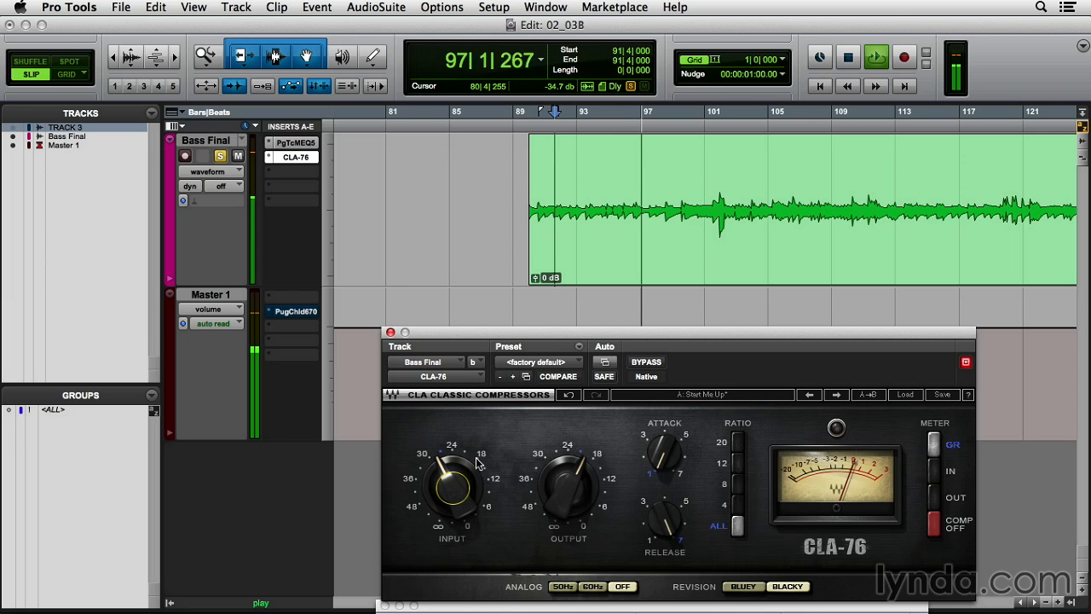
key(space)
Try the CLA-76 ratio at 20 and ALL, and set it to 4 during playback
drag(740, 510, 737, 441)
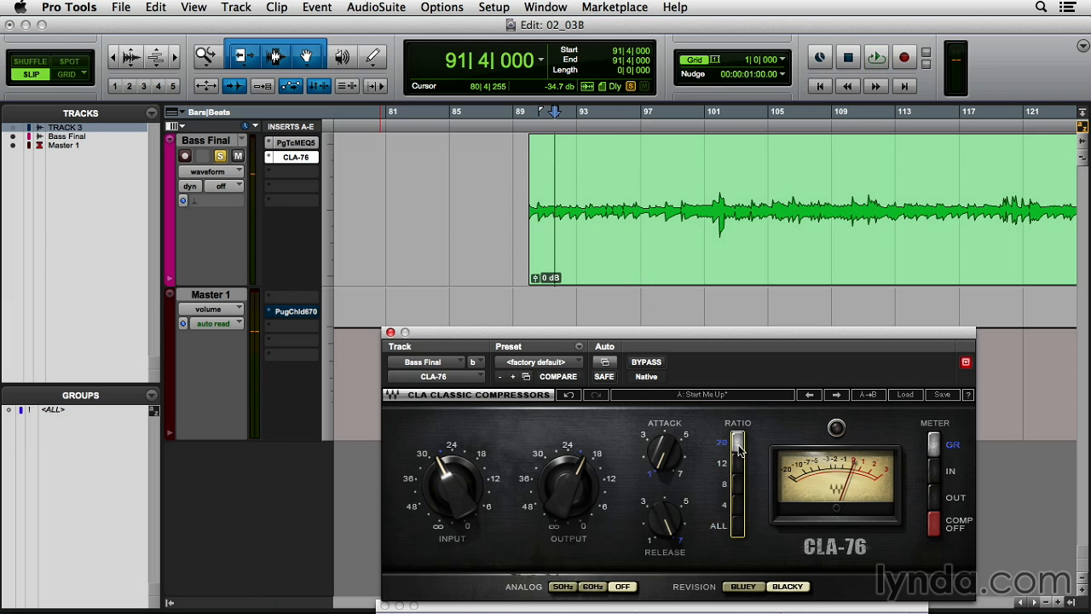
click(739, 528)
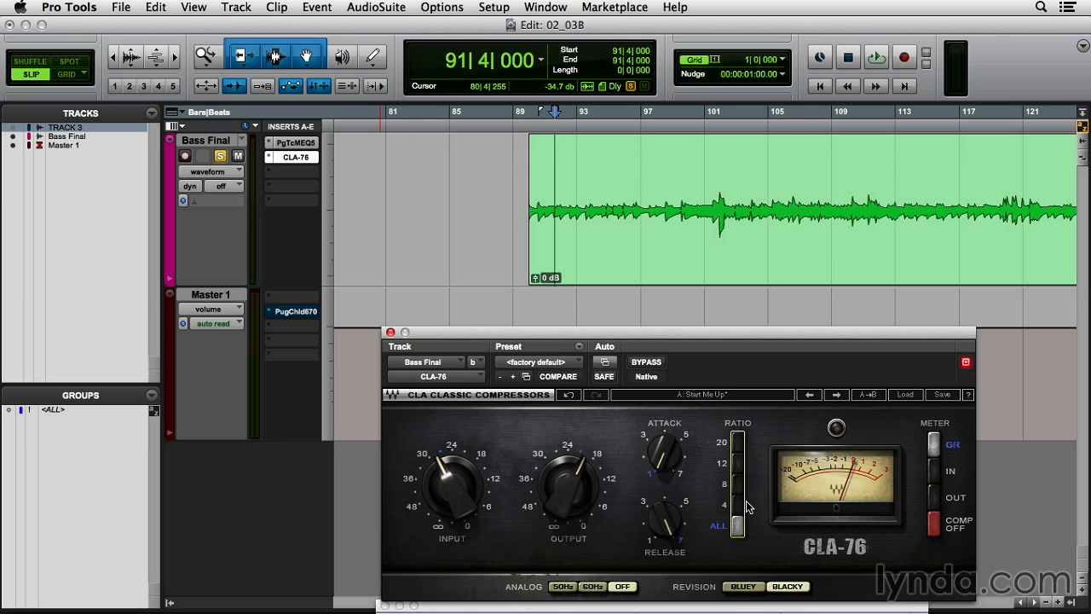
key(space)
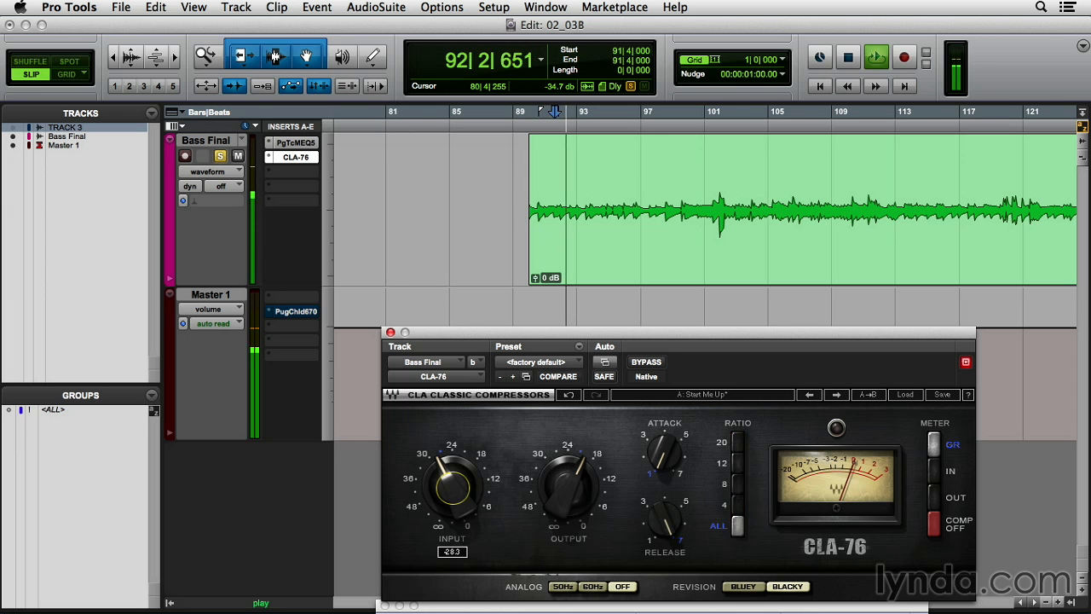
click(736, 506)
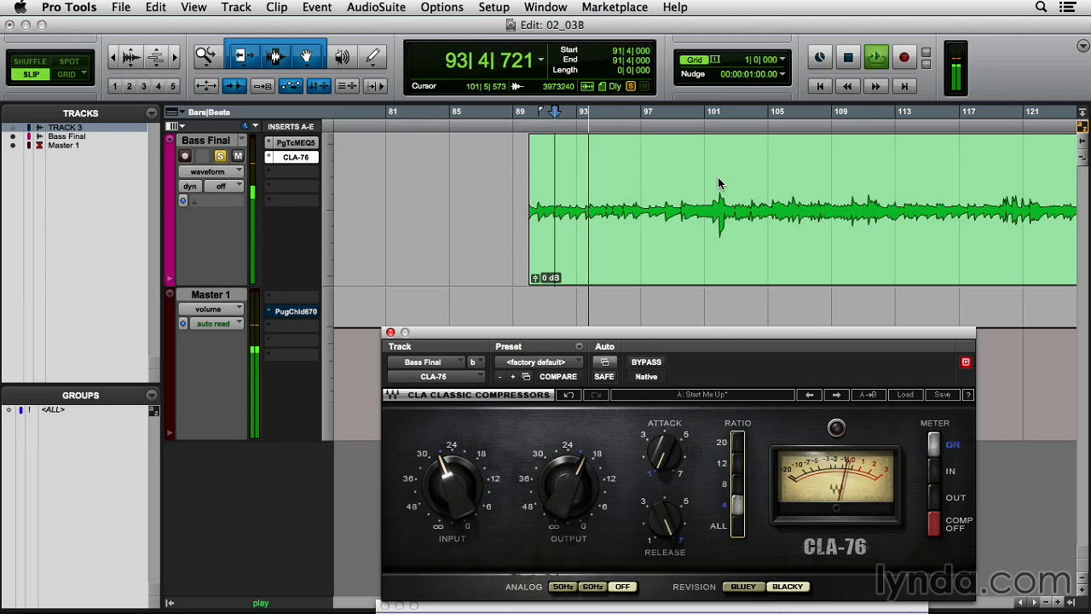
Restart playback from about bar 100, just before the loud bass peak, and unsolo Bass Final
click(700, 201)
key(space)
key(space)
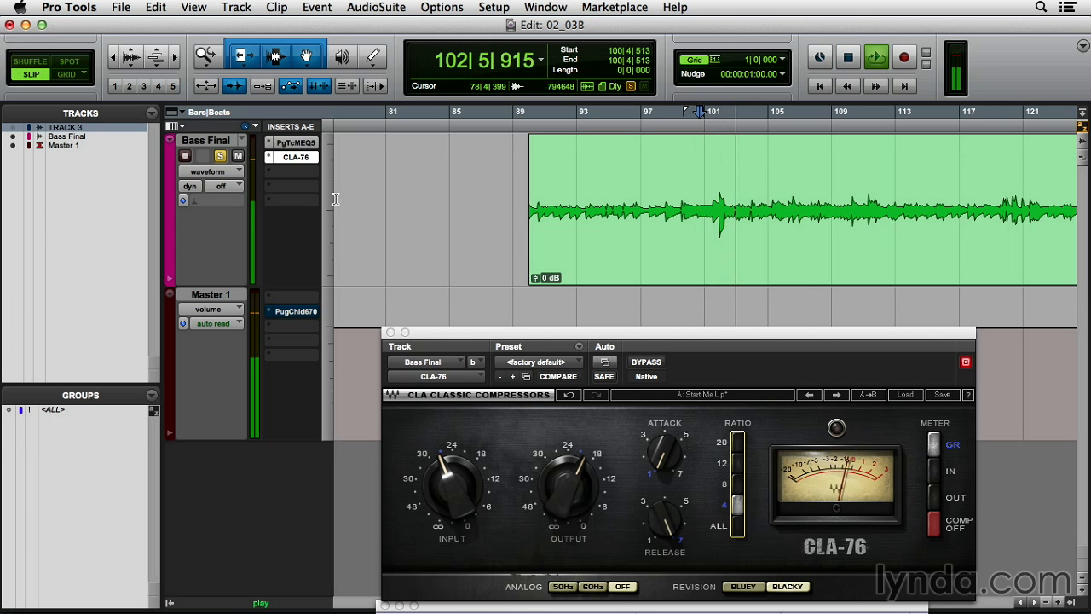
click(238, 158)
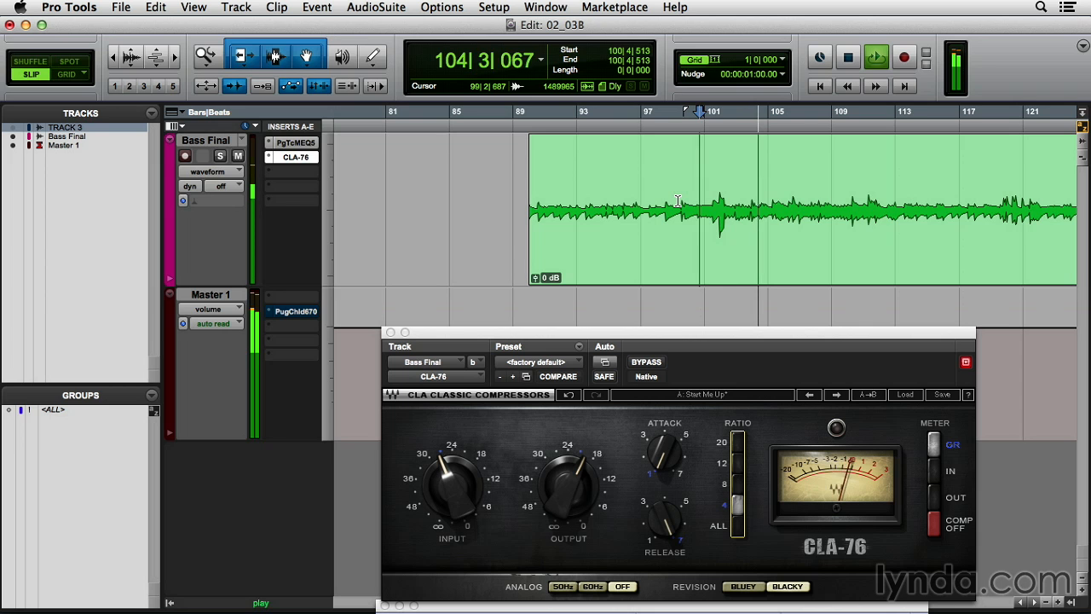
Check the playing channels in the Mix window, return to the Edit window, and stop playback
key(super+equal)
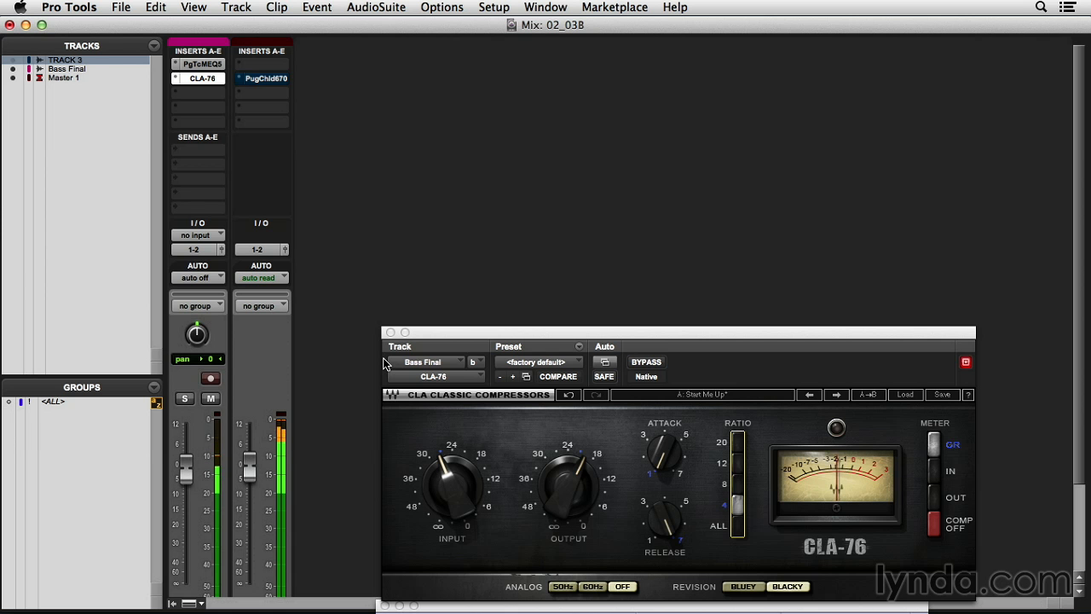
key(super+equal)
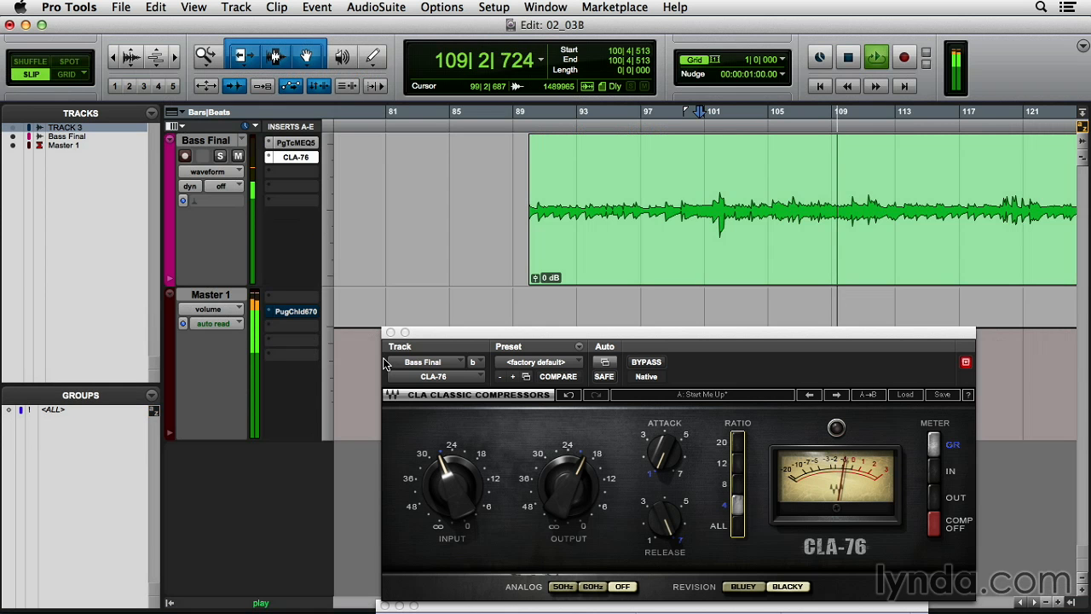
key(space)
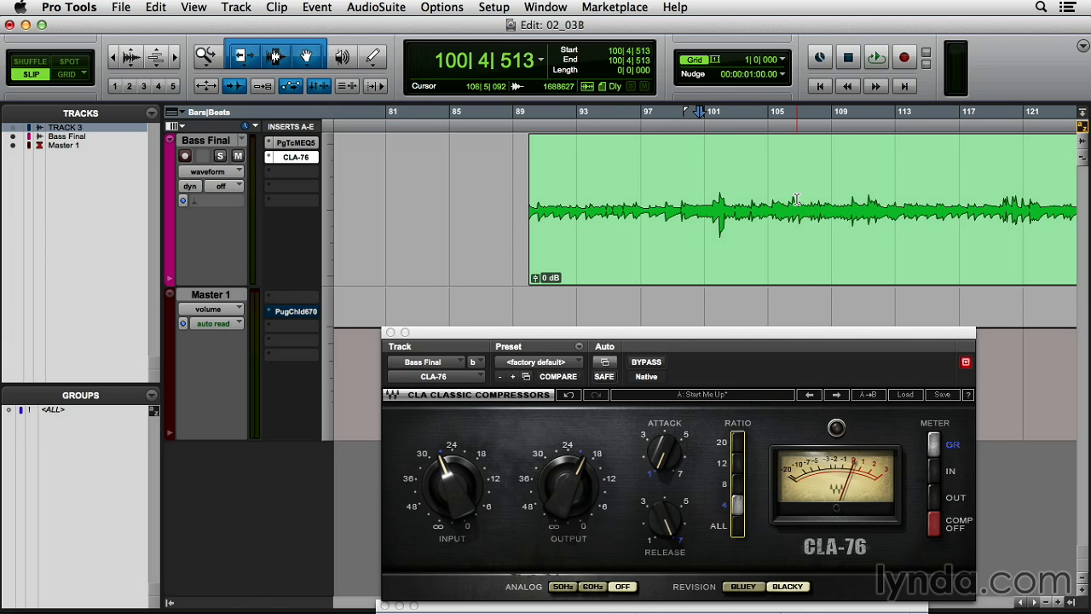
Replay the bass passage, stop it, and switch the CLA-76 revision to Bluey and back to Blacky
key(space)
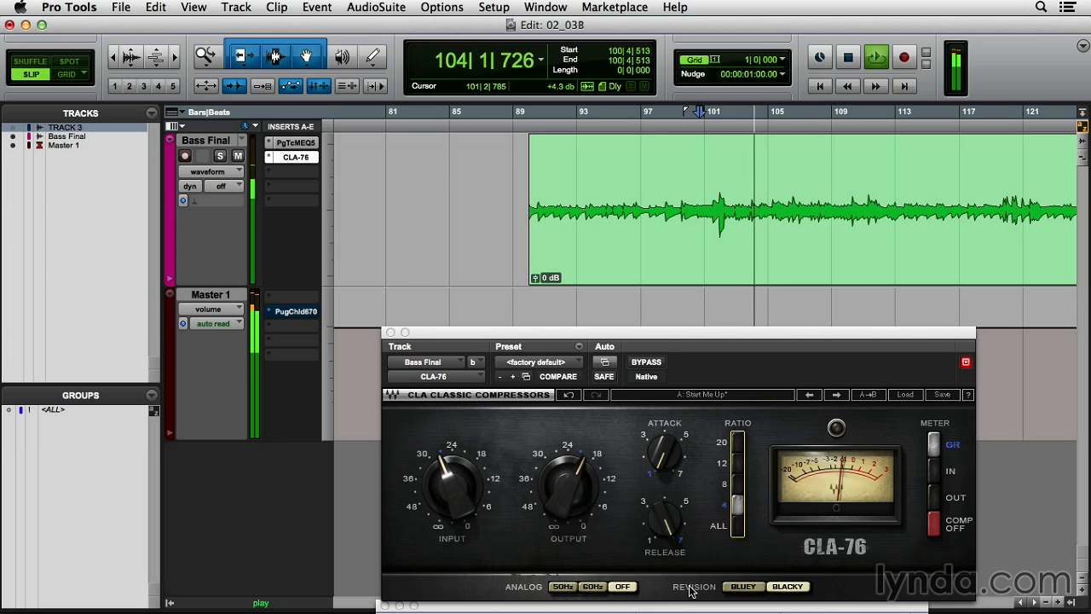
key(space)
click(746, 588)
click(746, 589)
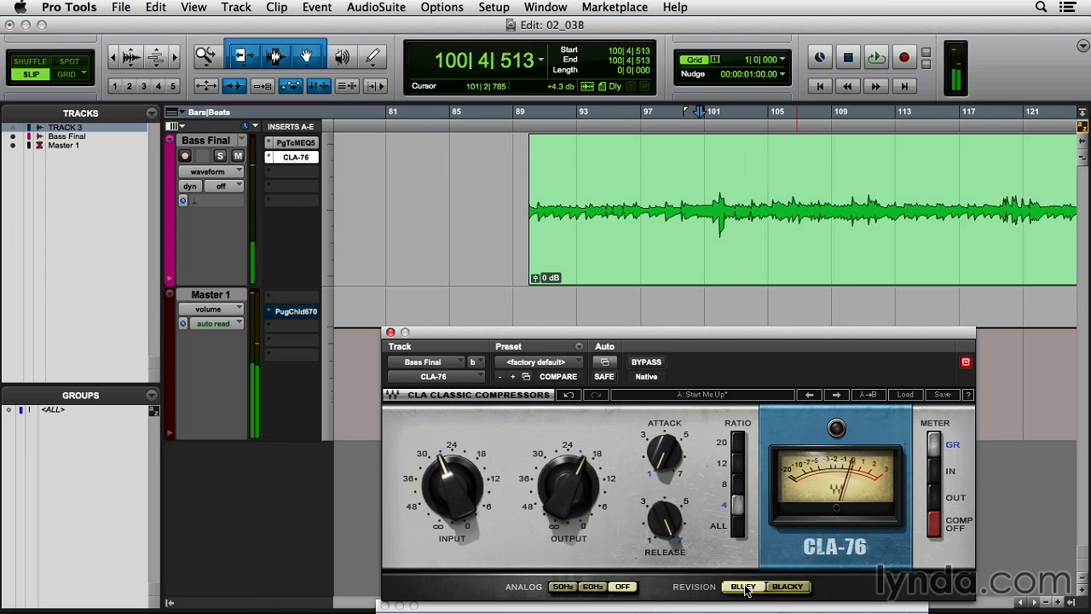
click(789, 587)
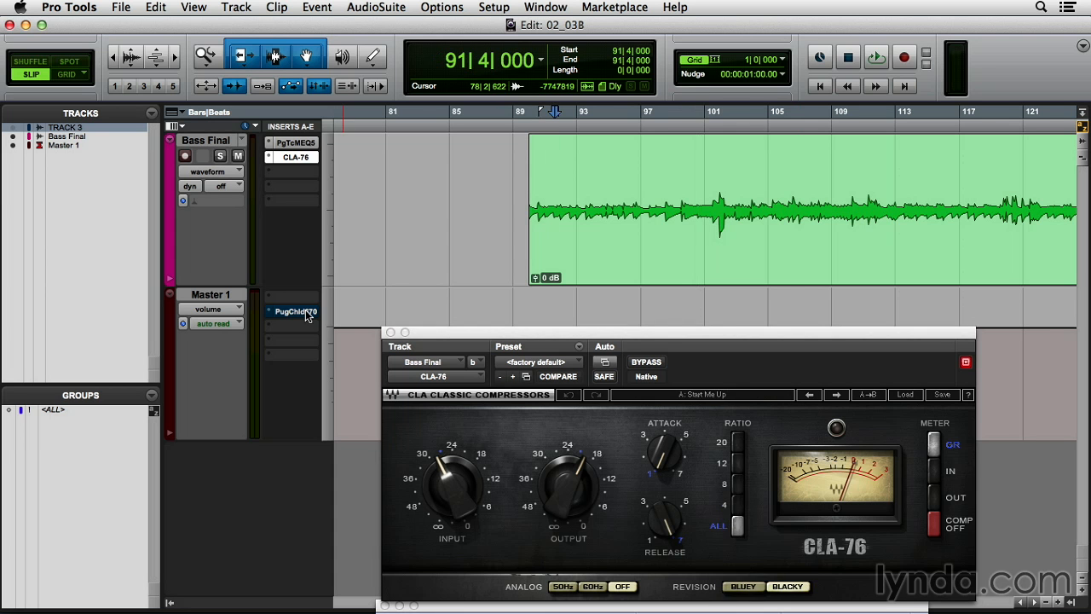
Open the PuigChild 670 on Master 1, reposition its window, and take the plug-in out of bypass
click(304, 312)
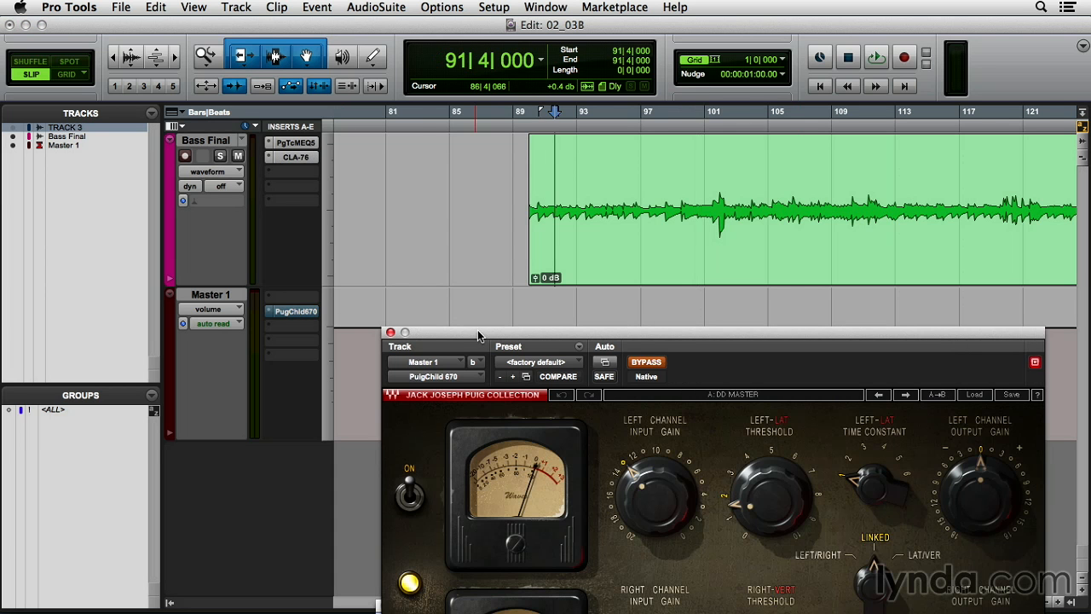
drag(477, 332, 470, 214)
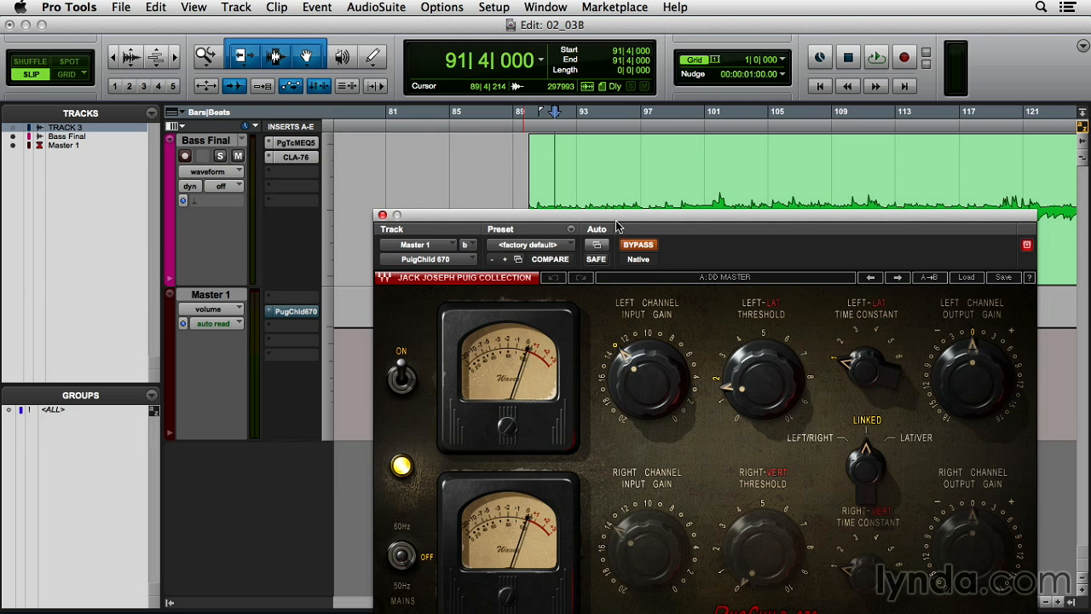
mouse_move(646, 367)
click(637, 246)
drag(630, 225, 655, 184)
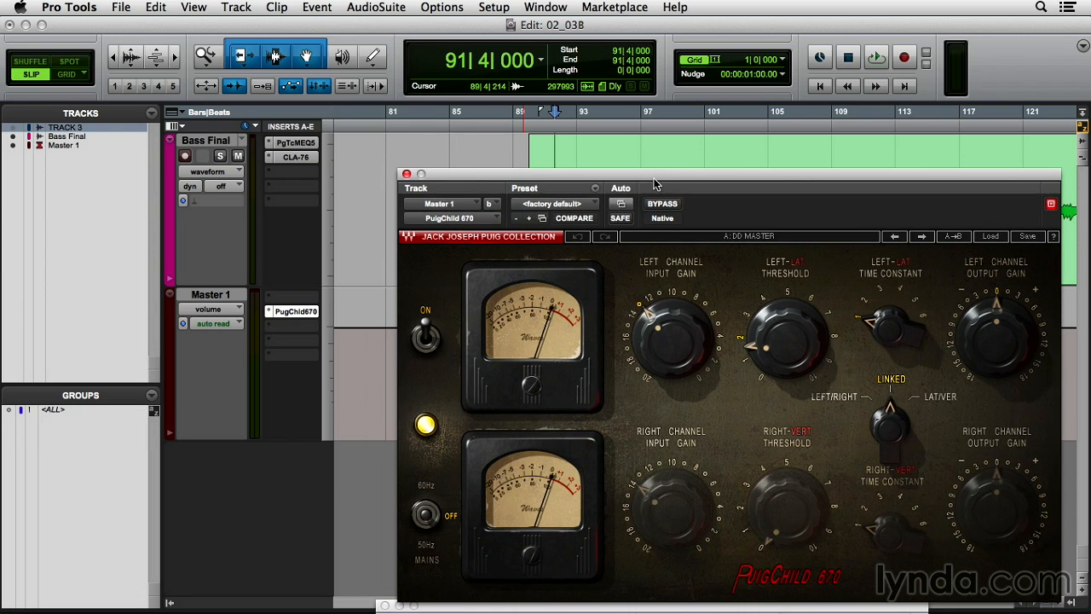
Play the session through the PuigChild 670, set its left channel input gain to 11, and stop playback
click(298, 312)
click(297, 312)
key(space)
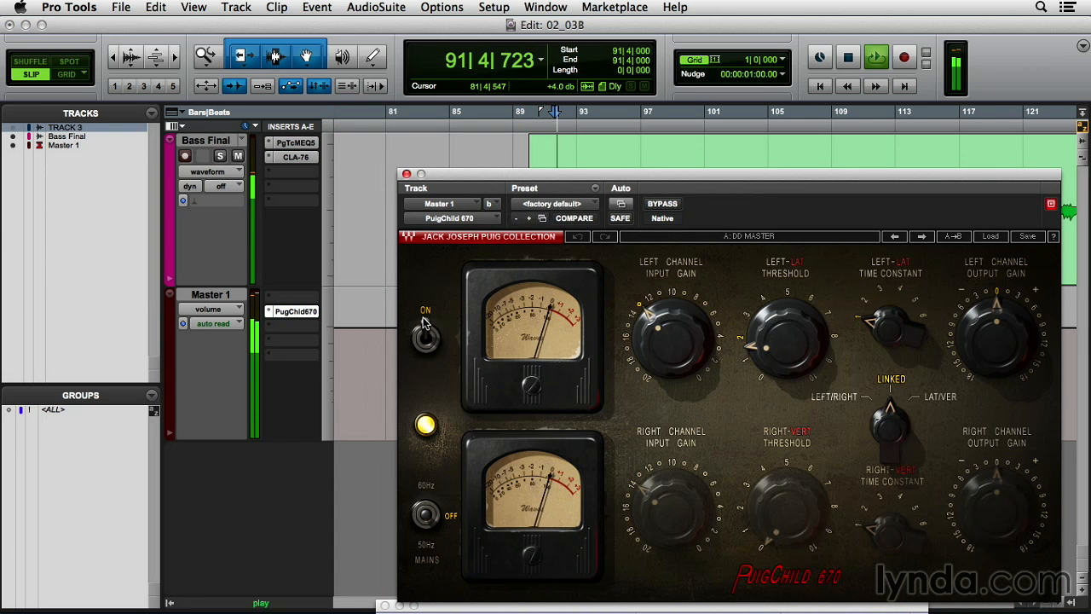
click(660, 324)
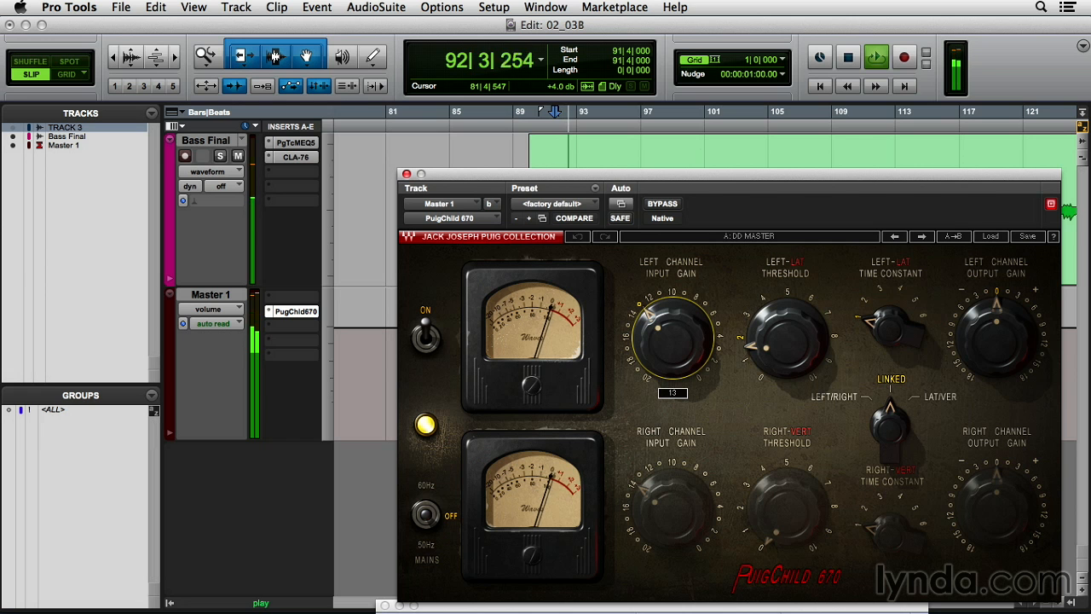
mouse_move(659, 324)
mouse_down()
mouse_move(660, 314)
mouse_move(668, 339)
mouse_up()
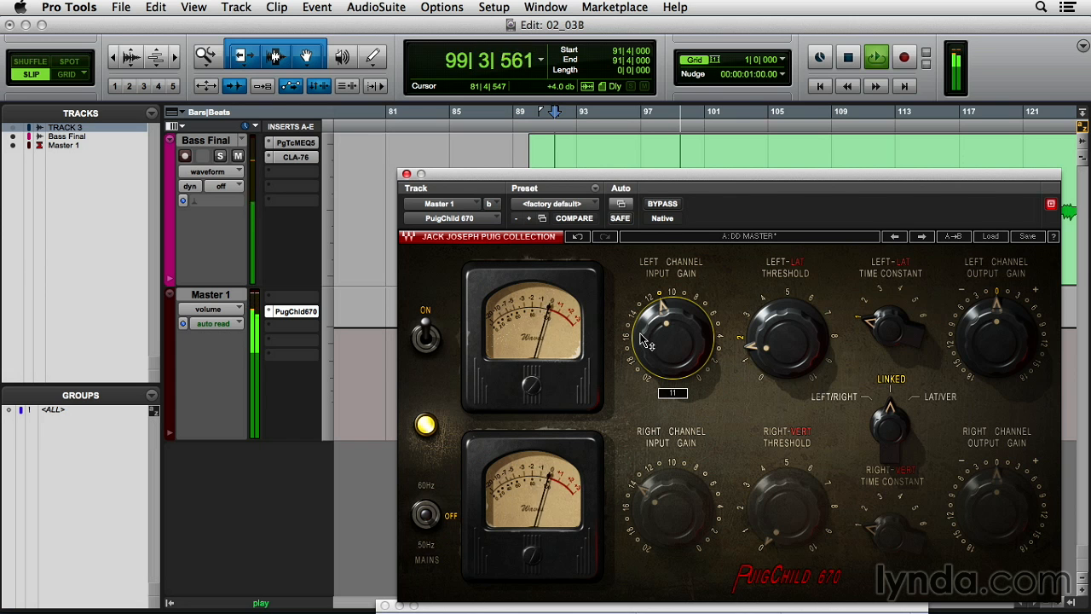
key(space)
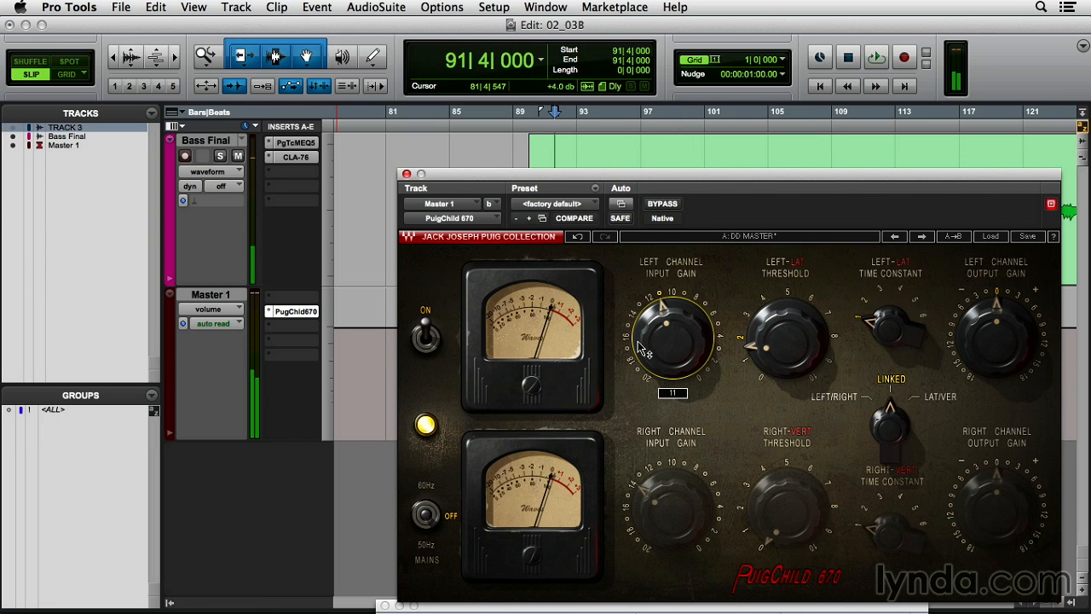
Open the recent session 02_03A_C.ptx without saving changes to 02_03B, and decline the detailed session report
click(407, 174)
click(120, 7)
mouse_move(134, 60)
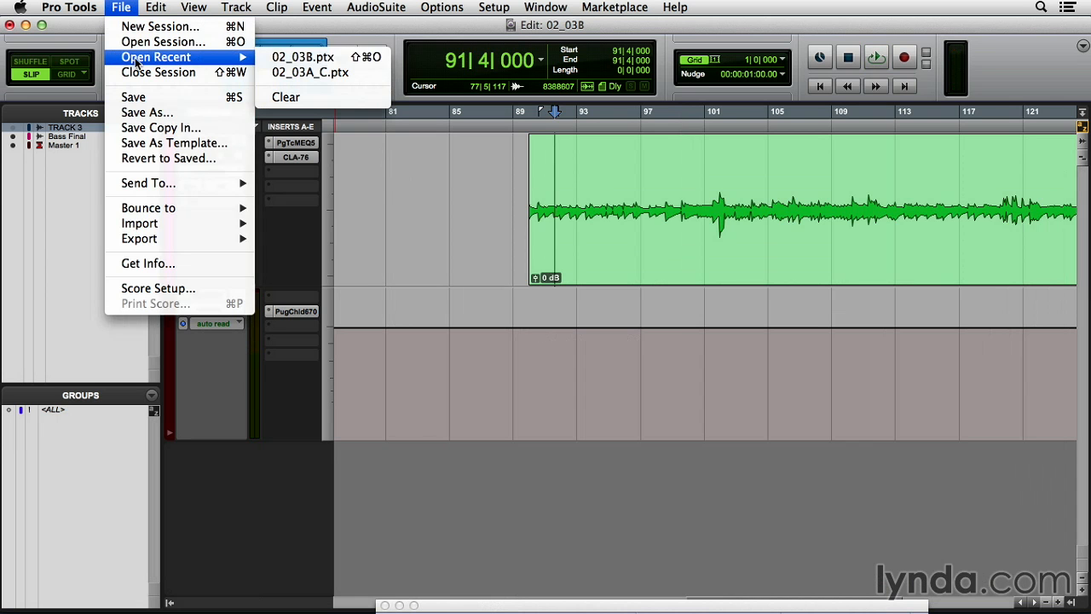
click(290, 70)
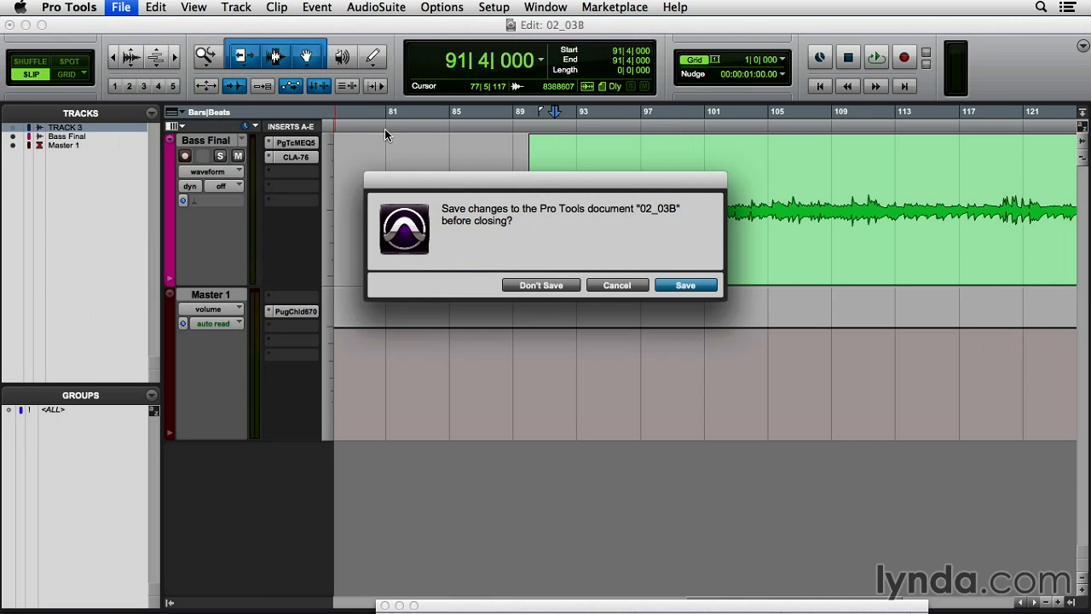
click(541, 285)
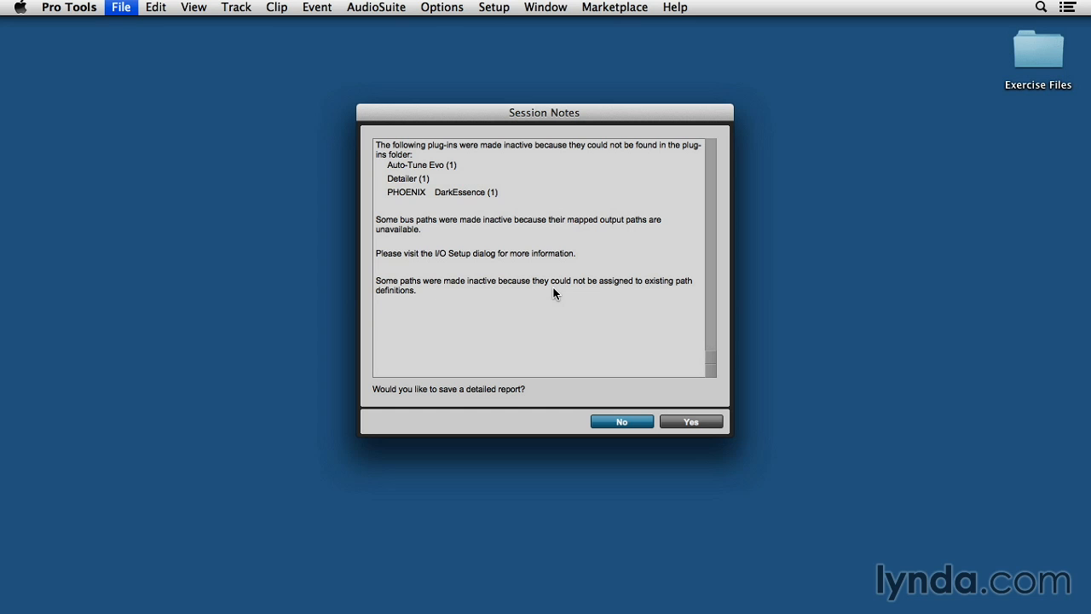
key(Return)
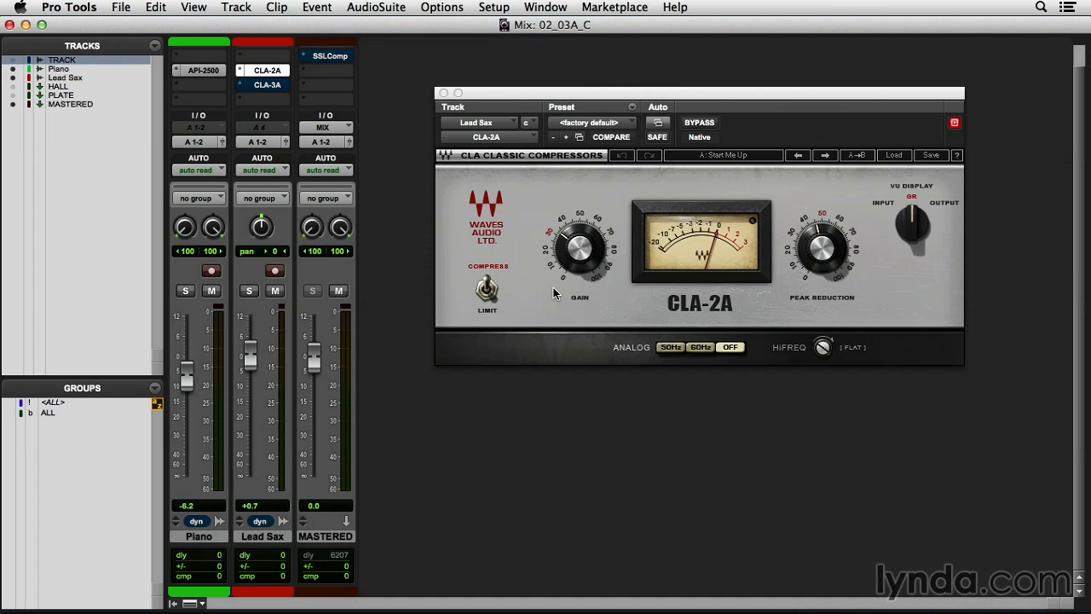
Open the API-2500 compressor on the Piano track and adjust its variable release control
click(204, 71)
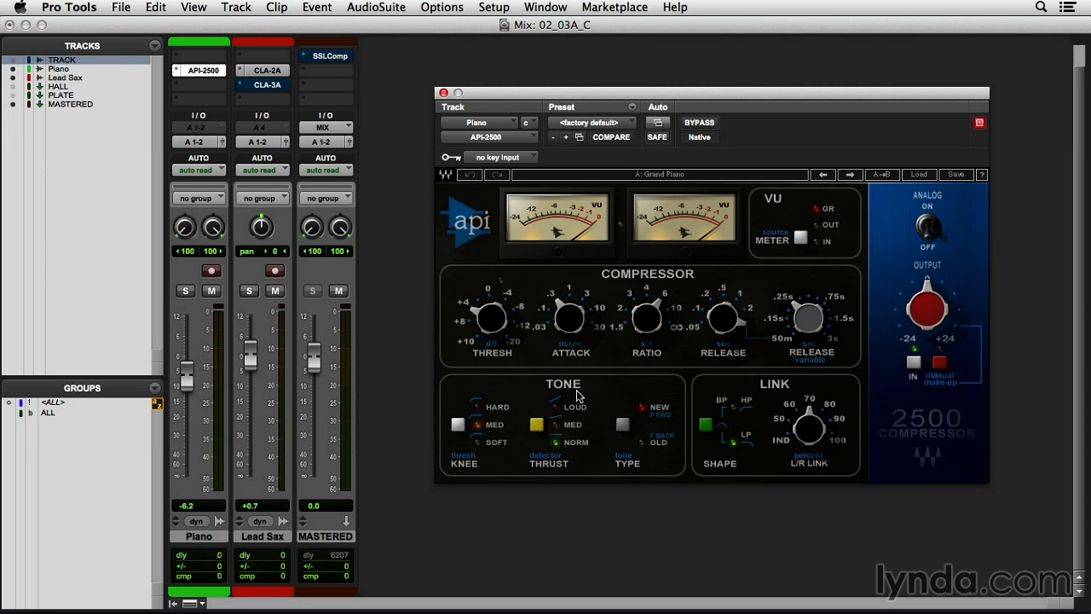
mouse_move(806, 322)
mouse_down()
mouse_move(806, 312)
mouse_move(808, 333)
mouse_up()
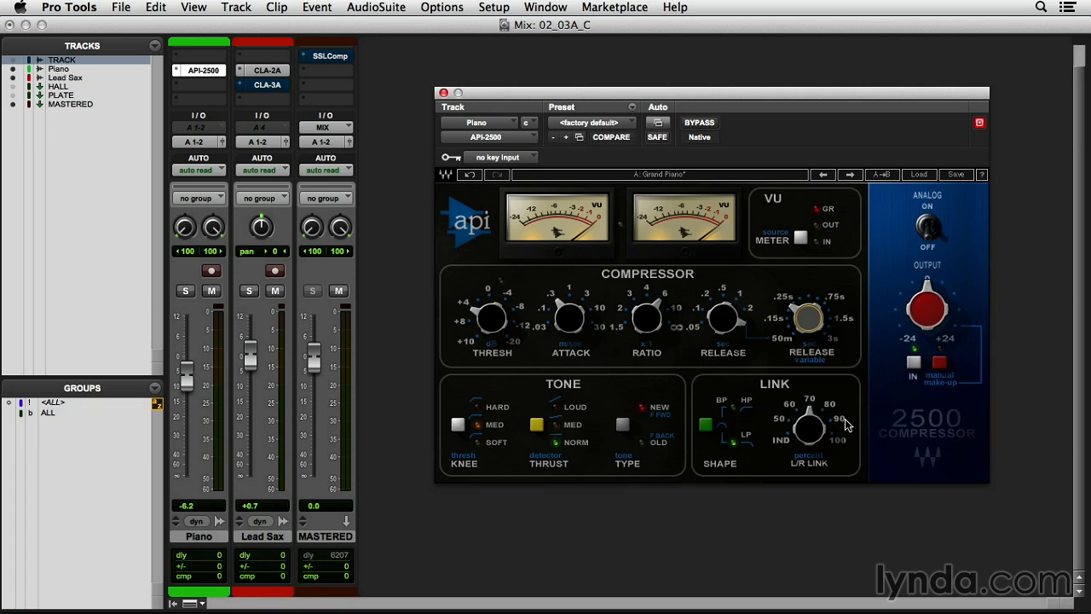
mouse_move(813, 435)
Solo the Piano, bypass its API-2500, and start playback from about bar 6 in the Edit window
click(185, 290)
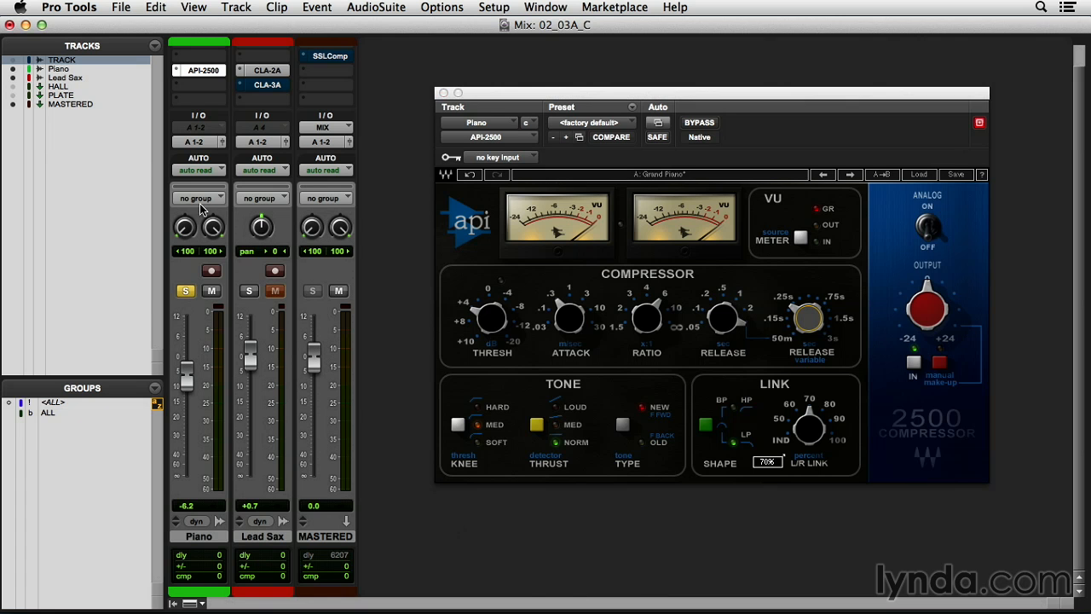
super+click(206, 72)
key(super+equal)
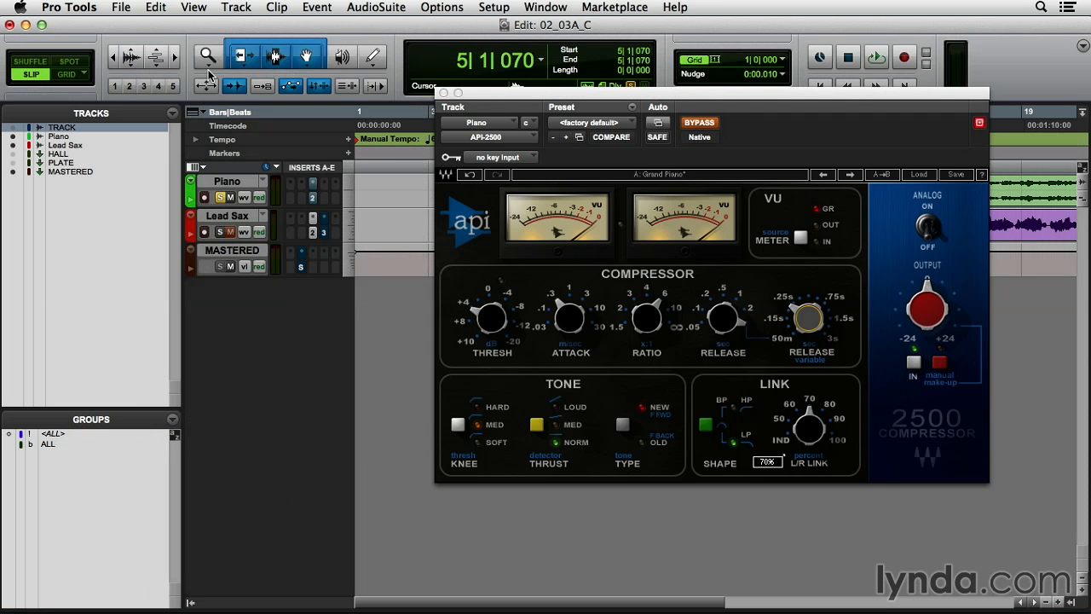
drag(505, 92, 433, 278)
click(556, 177)
key(space)
drag(509, 280, 511, 268)
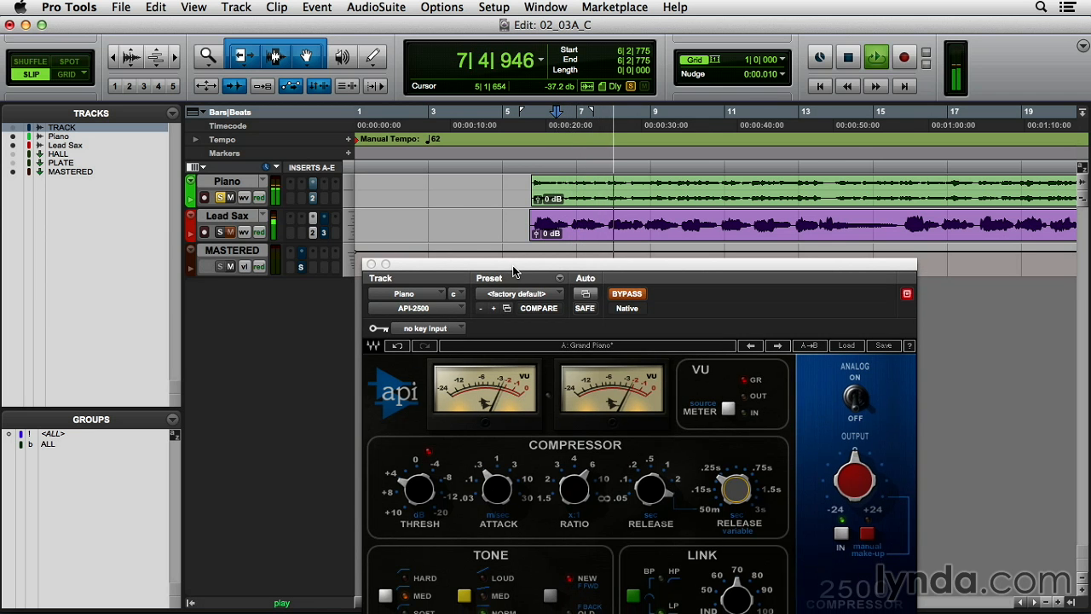
Take the API-2500 out of bypass during playback and set its detector thrust to MED
click(621, 294)
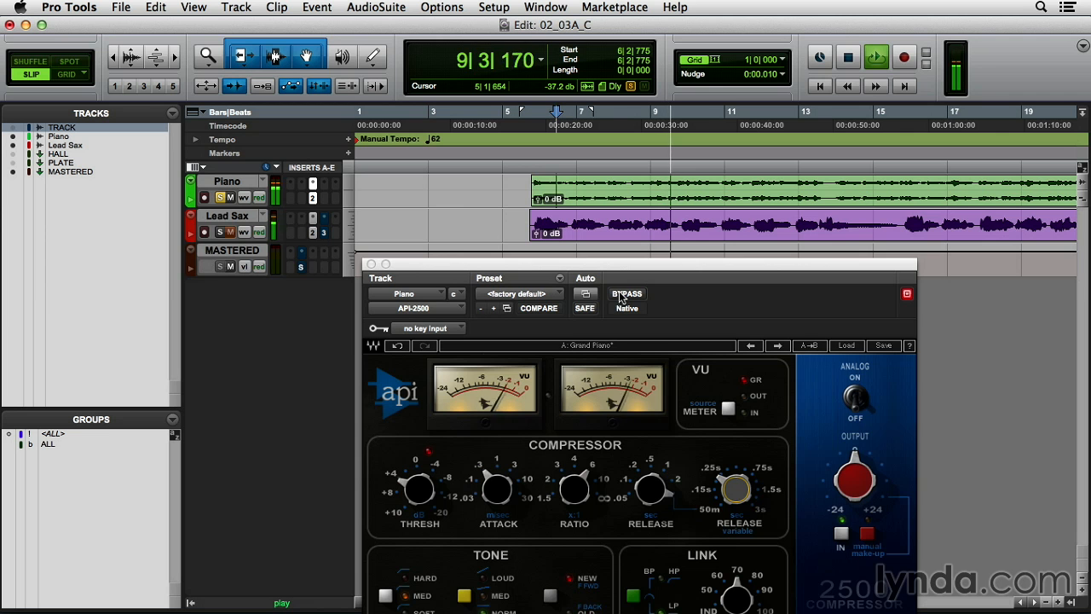
drag(601, 264, 590, 196)
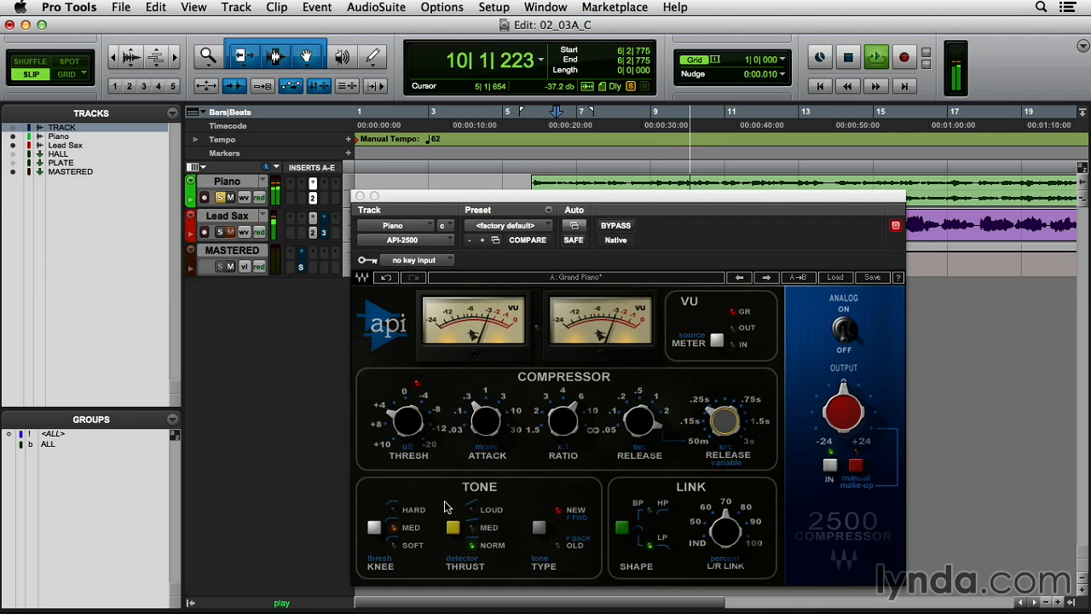
click(375, 528)
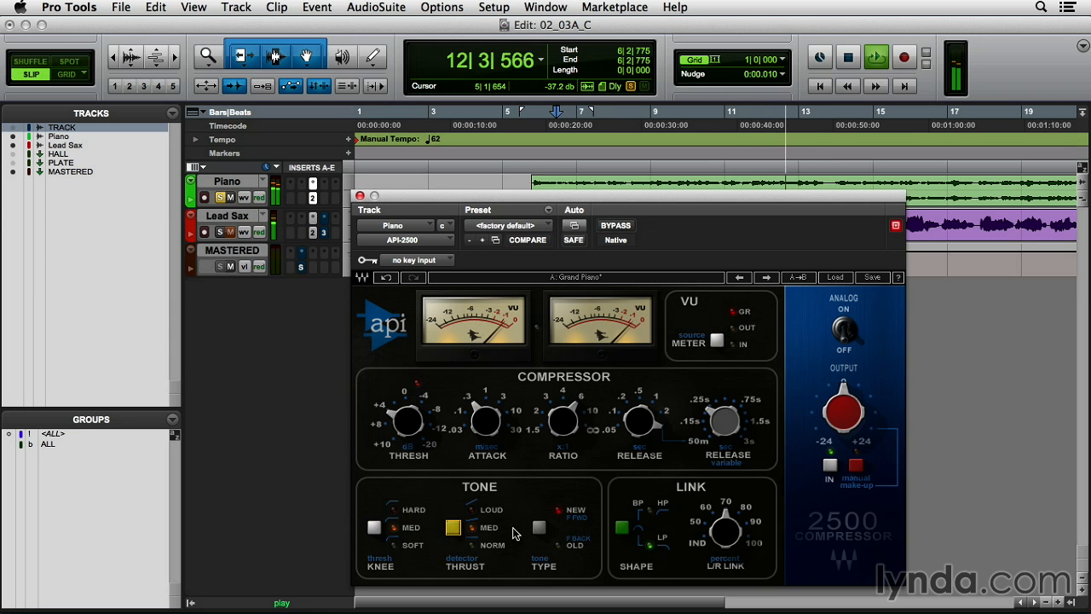
Unsolo the Piano to hear the full mix, place the playback start near bar 5 beat 4, and stop playback
click(265, 207)
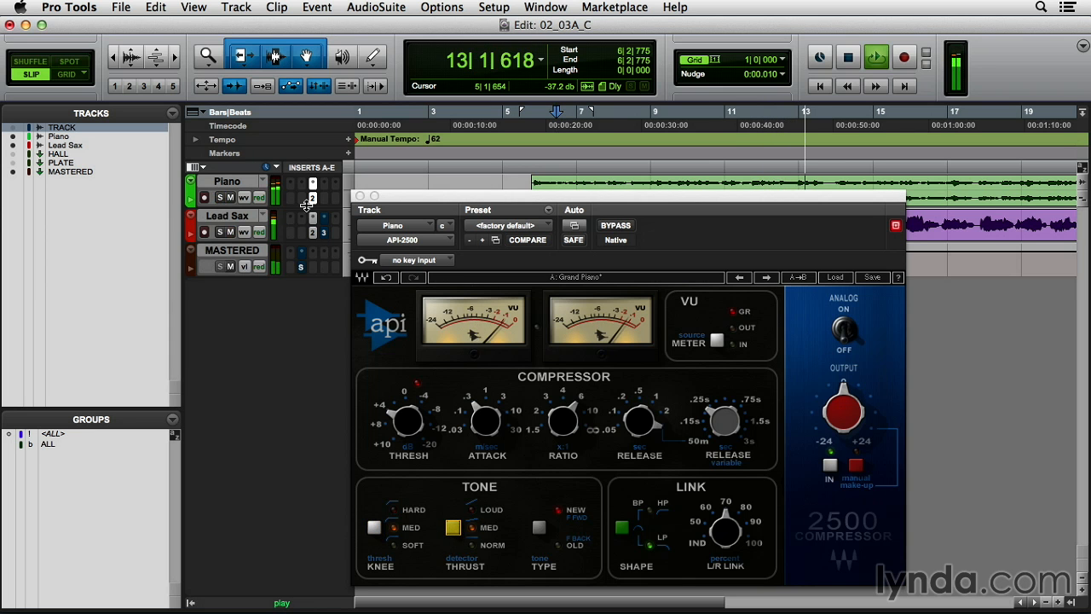
drag(424, 196, 422, 208)
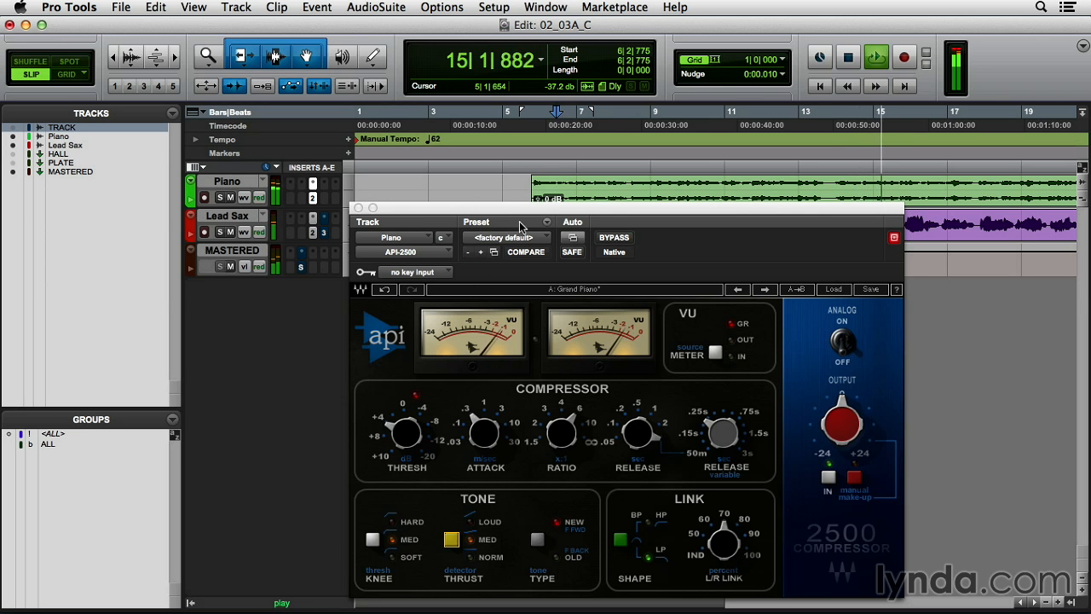
click(536, 159)
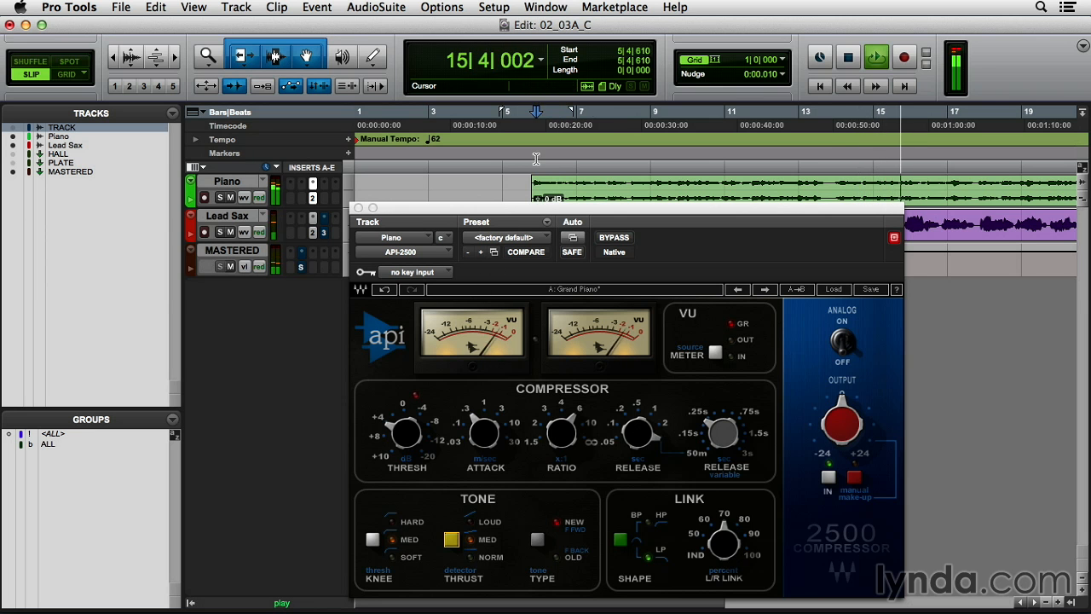
key(space)
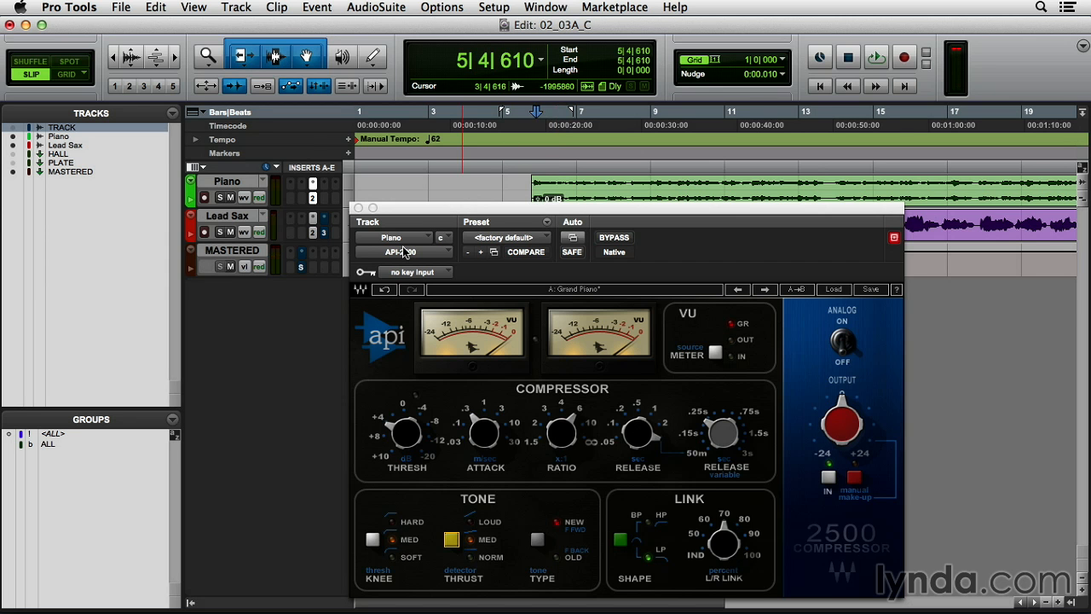
Open the SSLComp on the MASTERED track, start playback from bar 15, and adjust its threshold
click(302, 267)
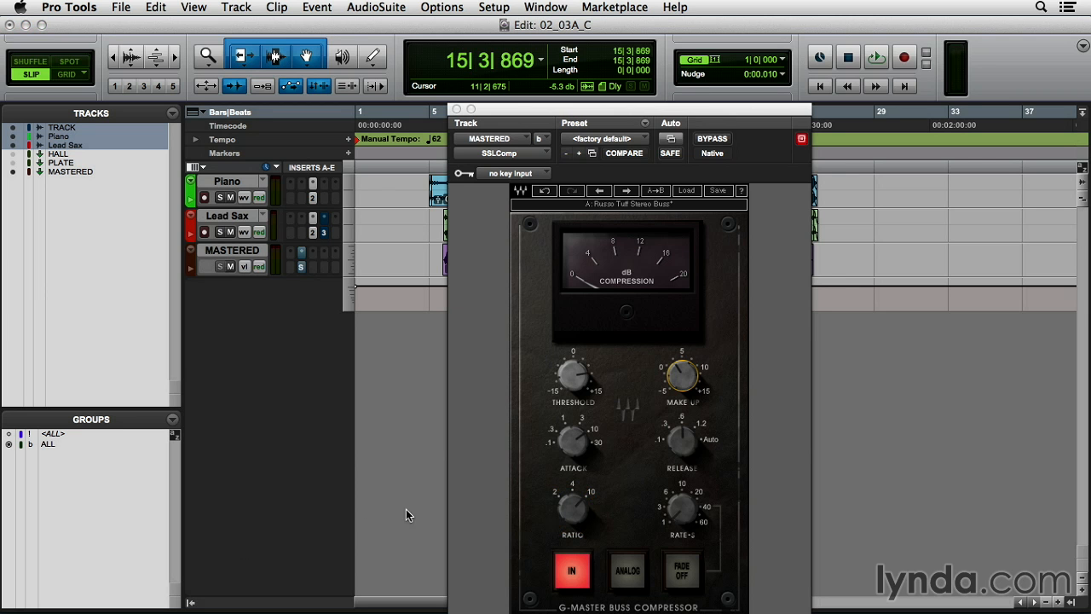
key(space)
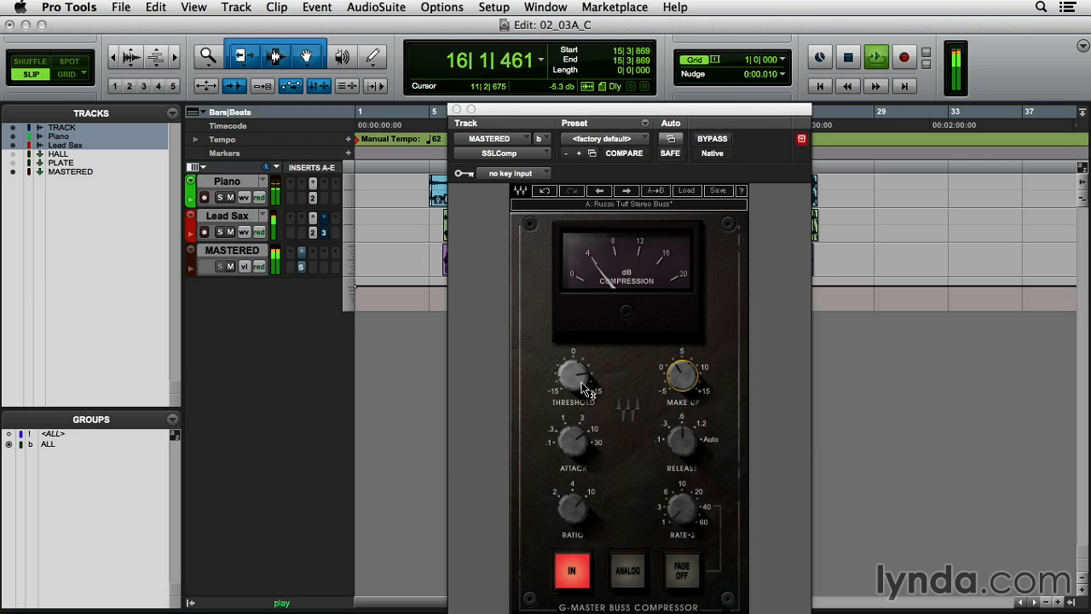
drag(569, 397, 569, 362)
mouse_move(587, 493)
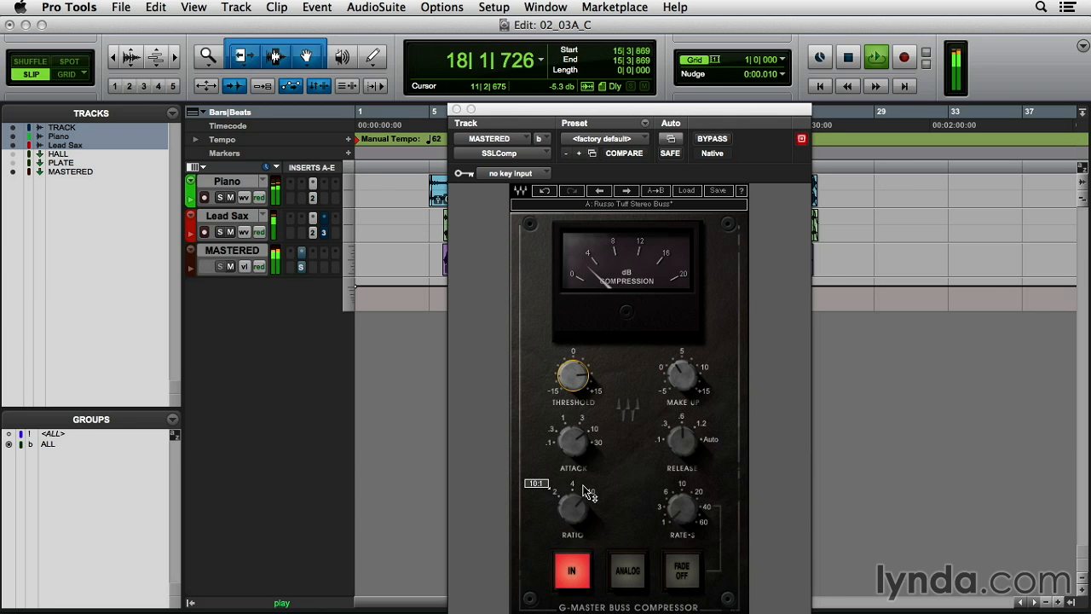
Try a different SSLComp ratio with the threshold at 6.9 and make-up at 3.9 during playback
drag(590, 509, 590, 524)
drag(587, 375, 587, 382)
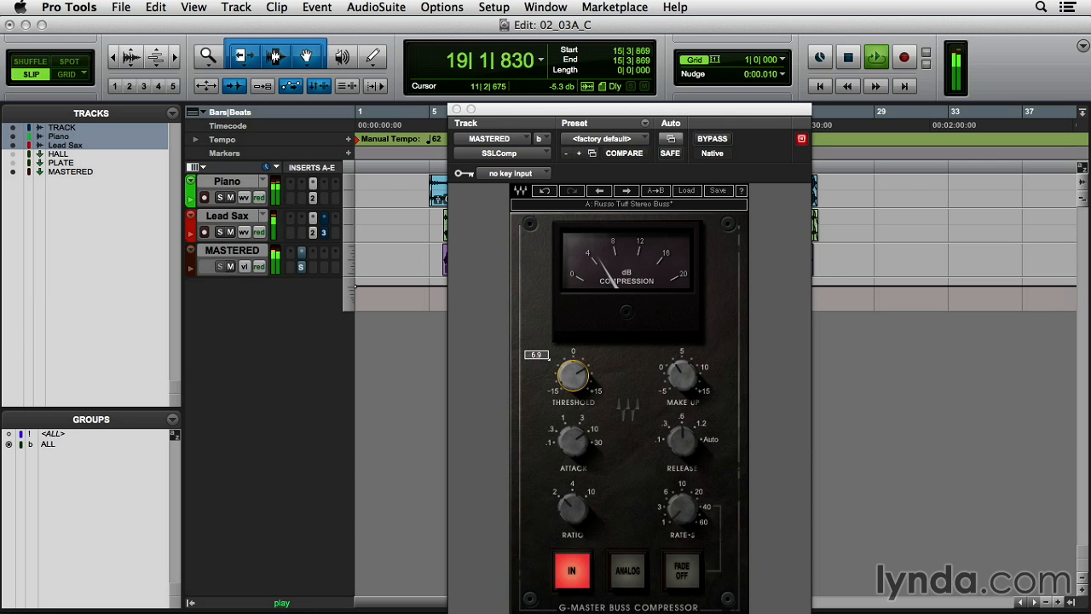
drag(683, 373, 667, 386)
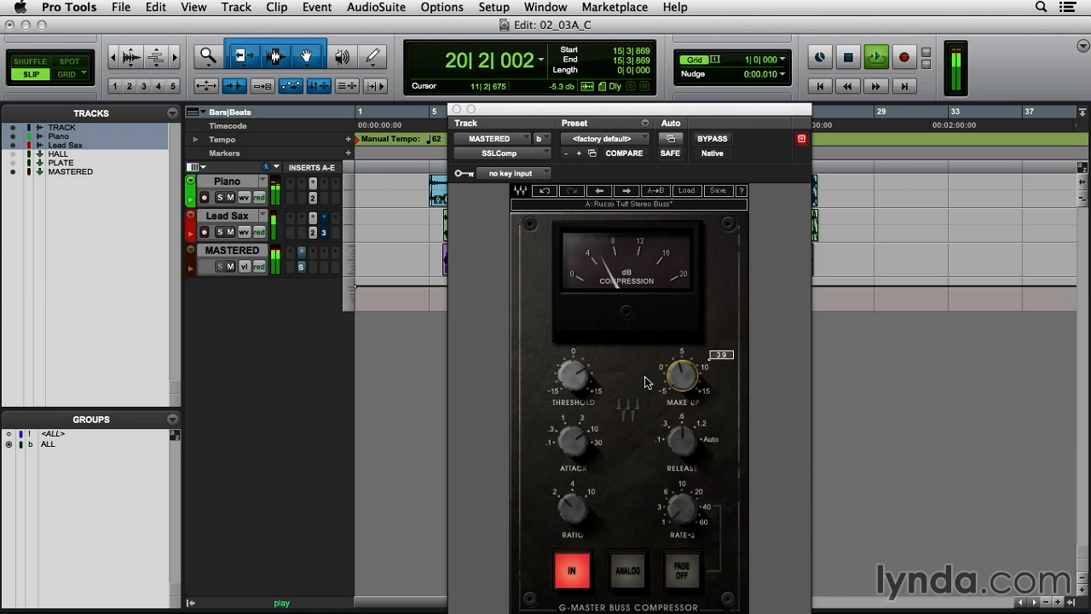
Set the SSLComp threshold to 10.0, readjust its ratio and lower its make-up gain, and stop playback
drag(587, 379, 587, 374)
drag(575, 509, 574, 501)
drag(681, 375, 674, 372)
drag(573, 378, 569, 381)
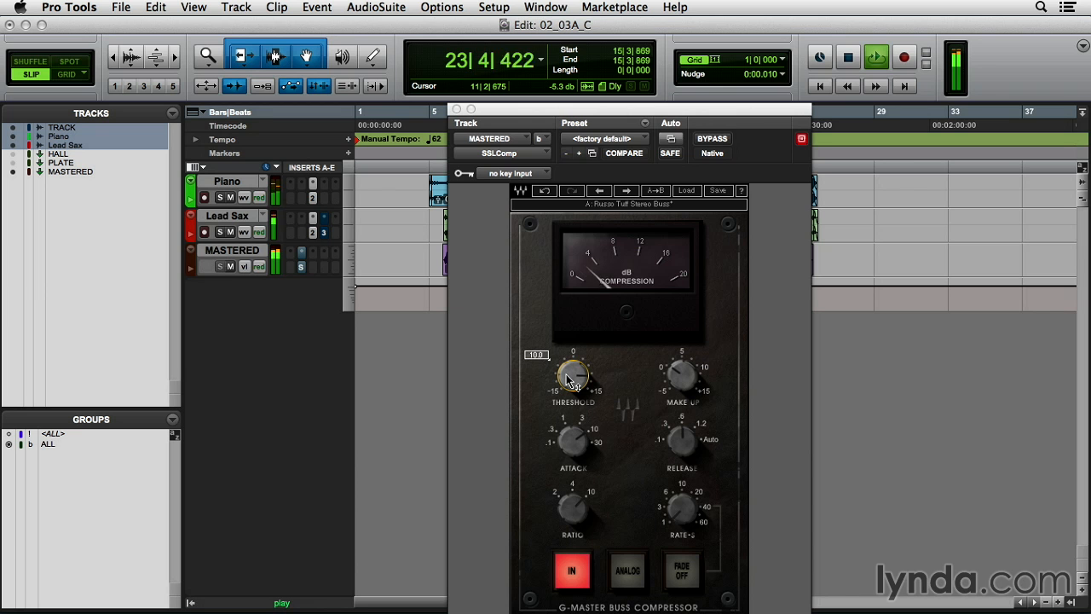
key(space)
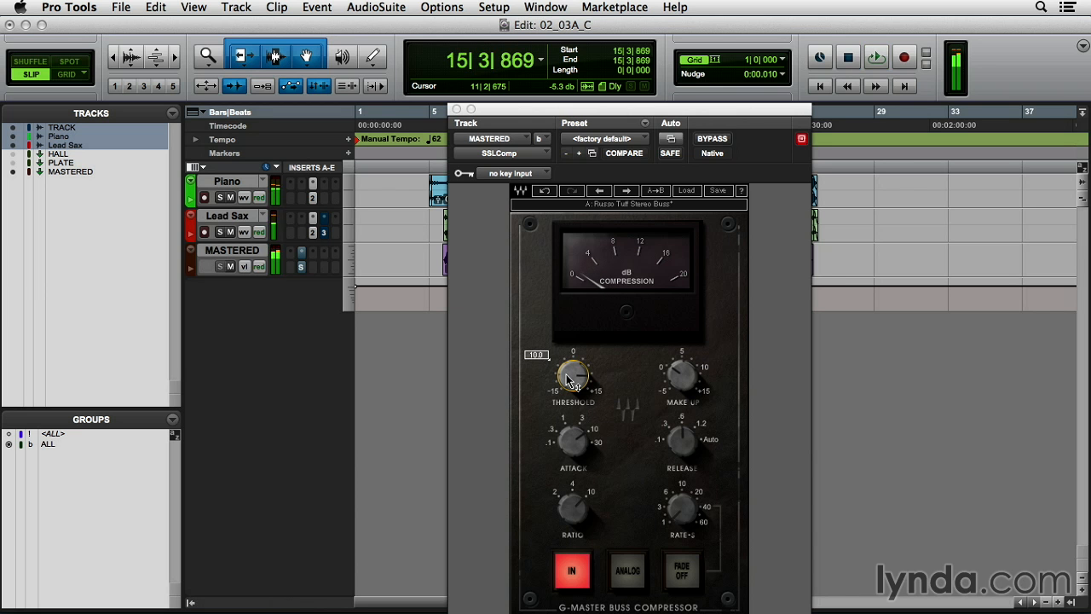